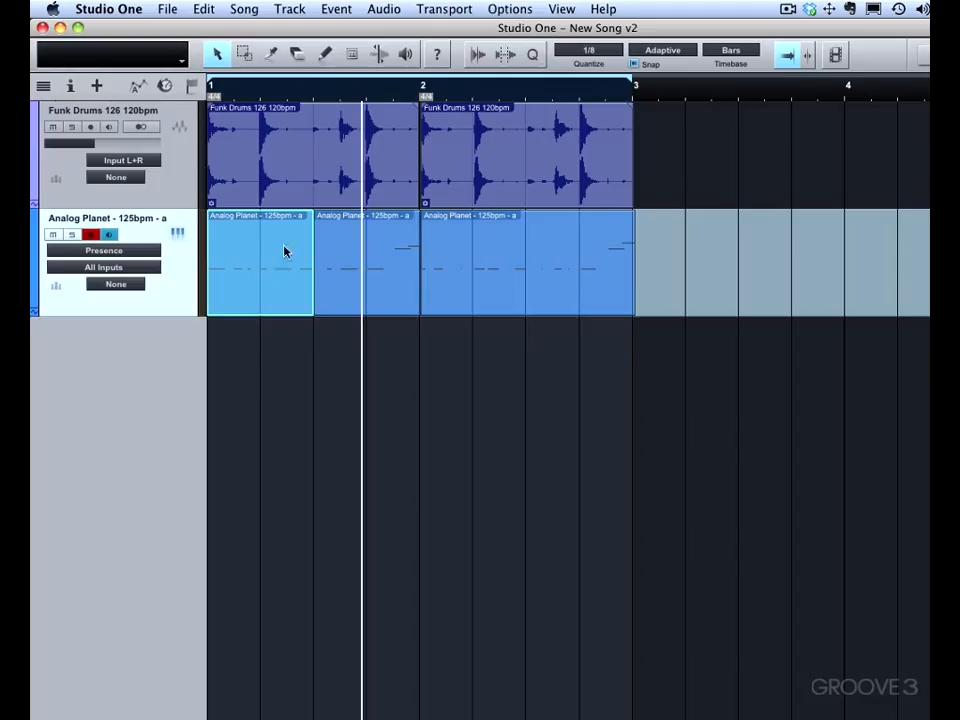
# Step: Select the first Analog Planet part, show the inspector, and resize the inspector's track area so the event properties sit about mid-height
pyautogui.click(277, 186)
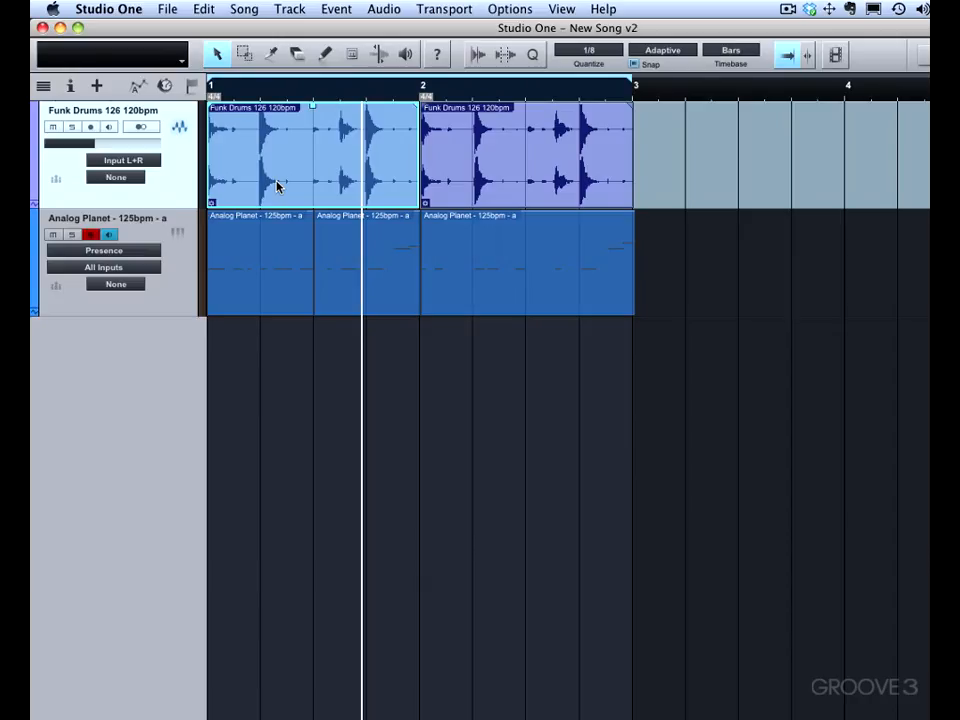
pyautogui.click(271, 252)
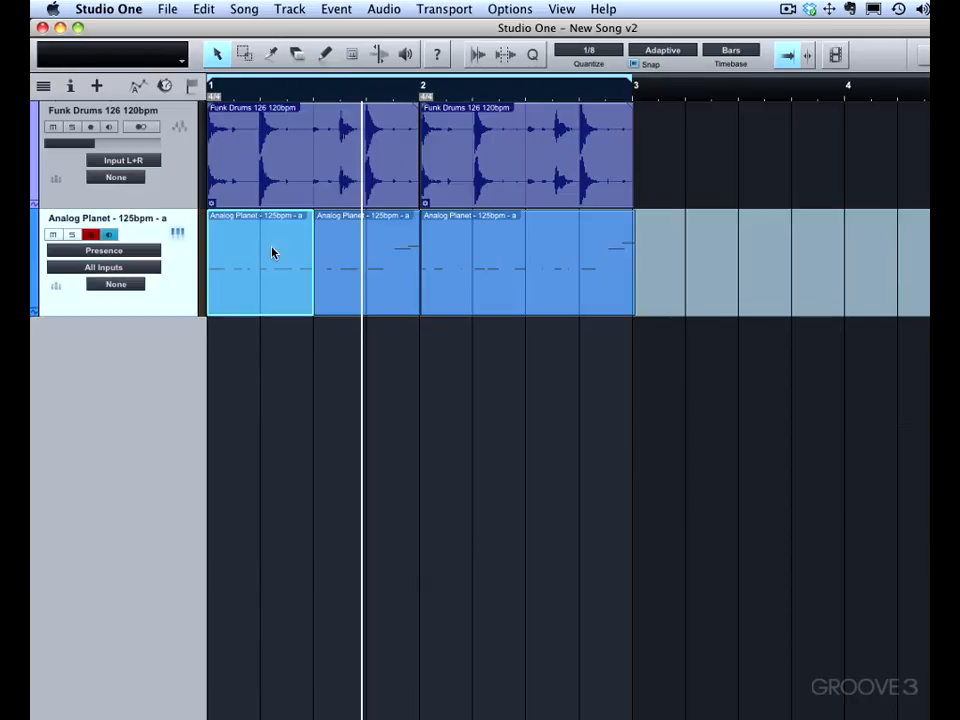
pyautogui.click(68, 95)
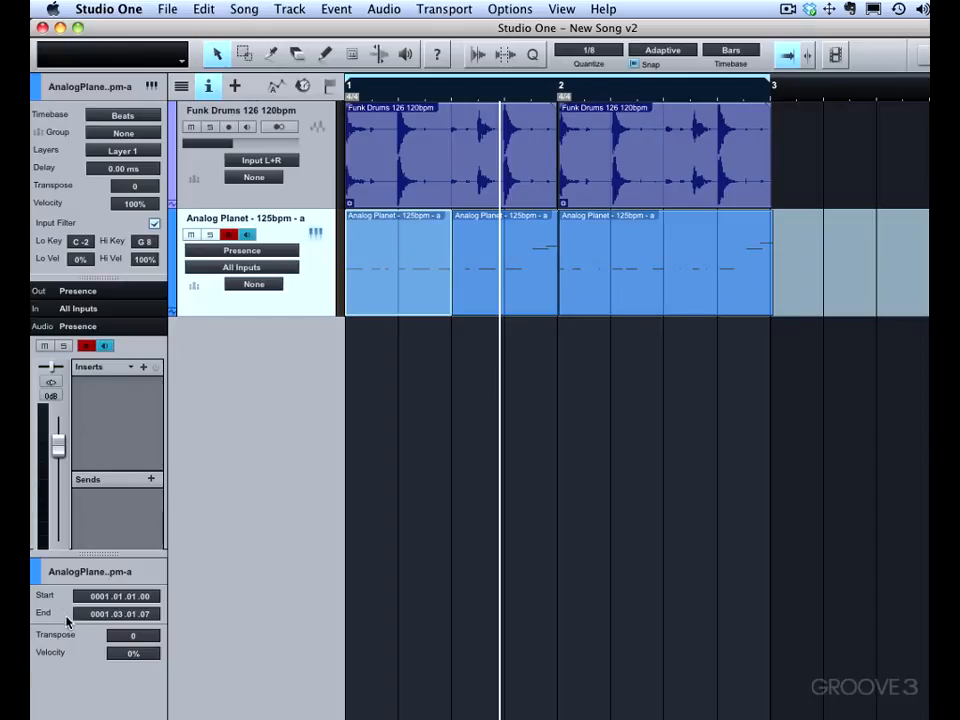
pyautogui.moveTo(117, 553); pyautogui.dragTo(109, 447)
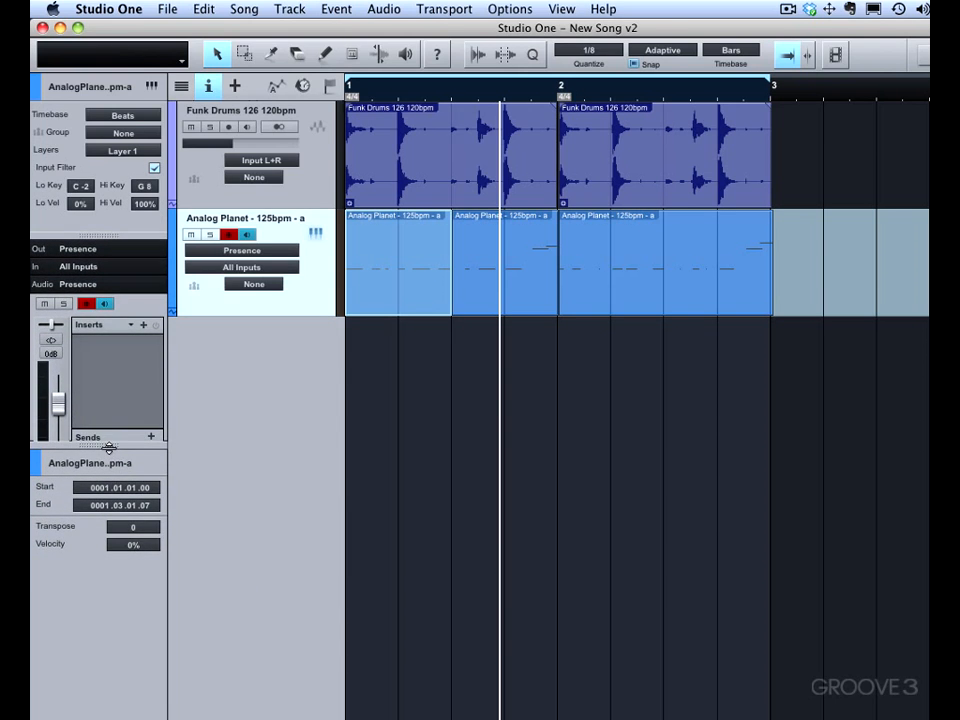
pyautogui.doubleClick(109, 447)
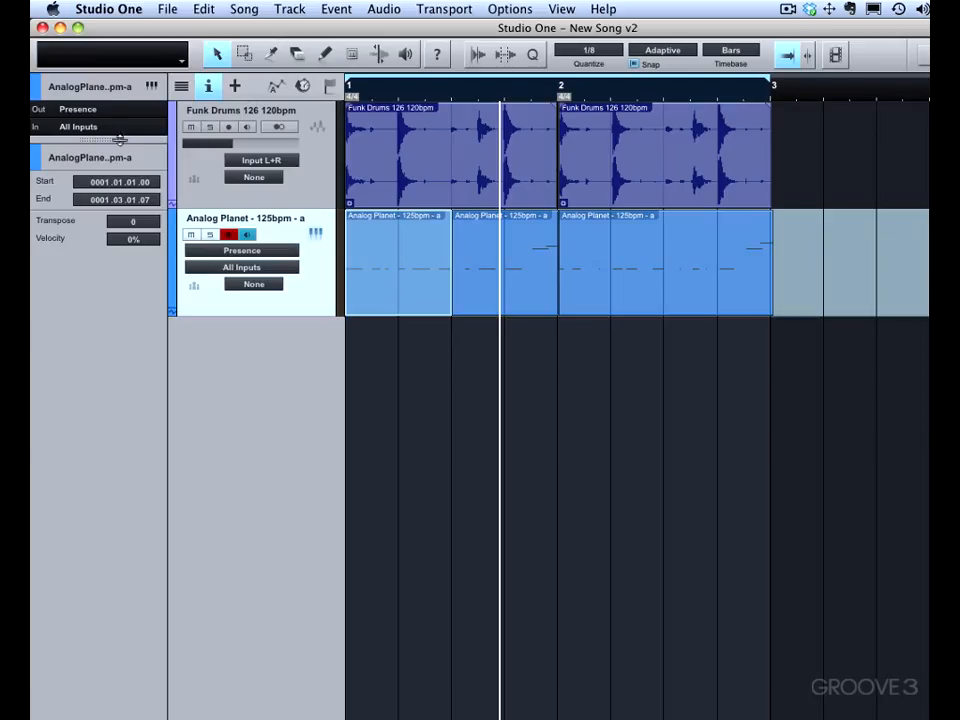
pyautogui.moveTo(100, 140); pyautogui.dragTo(101, 415)
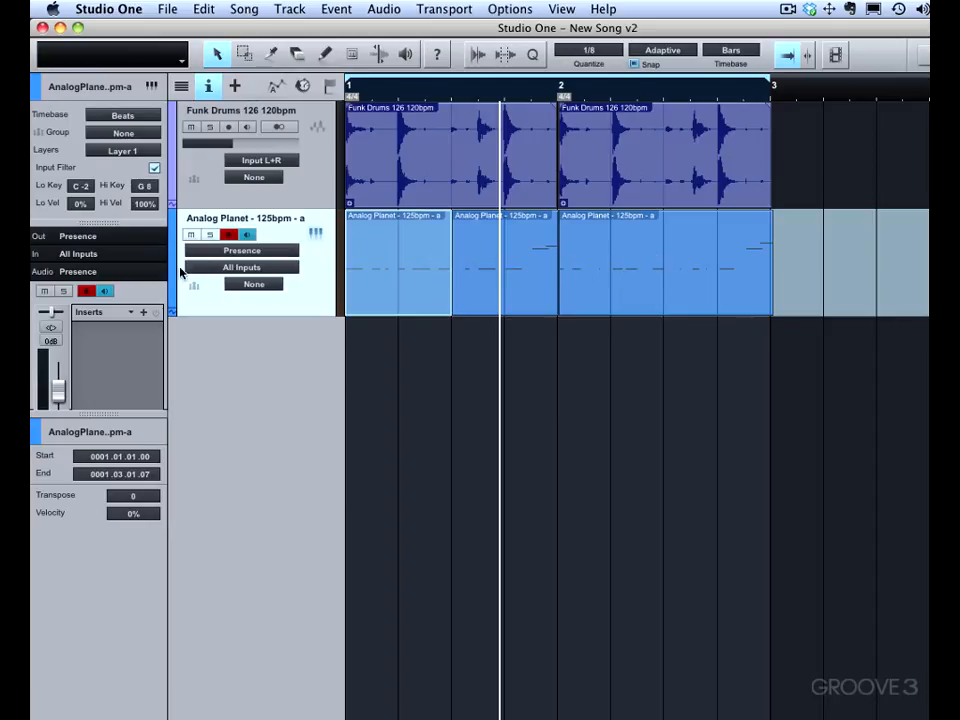
# Step: Colour the first Analog Planet part yellow, and change that colour to green
pyautogui.click(43, 436)
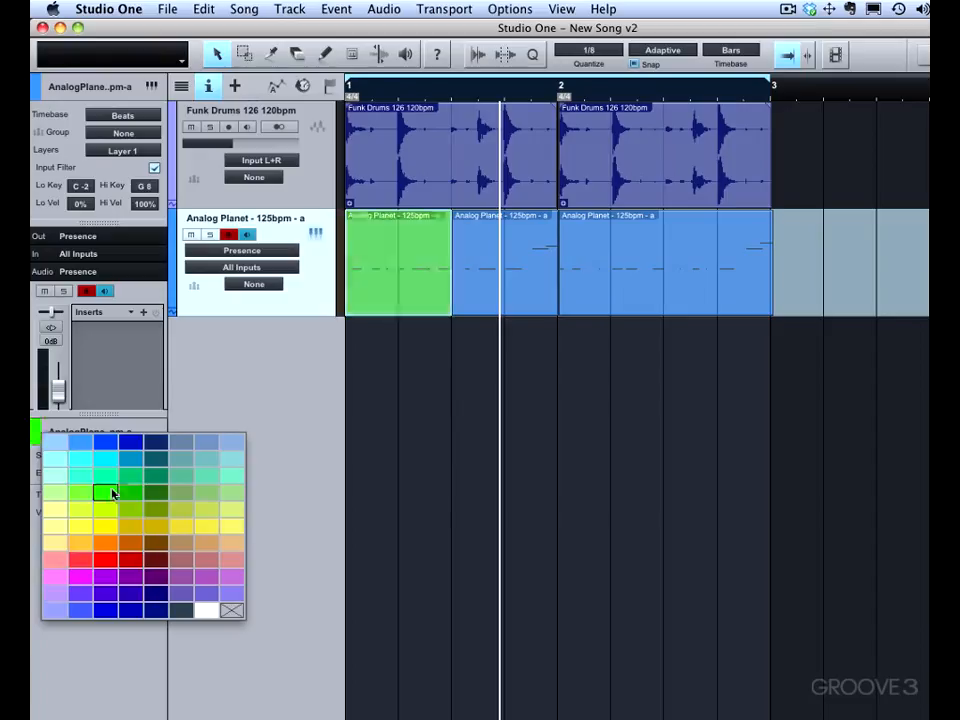
pyautogui.click(180, 526)
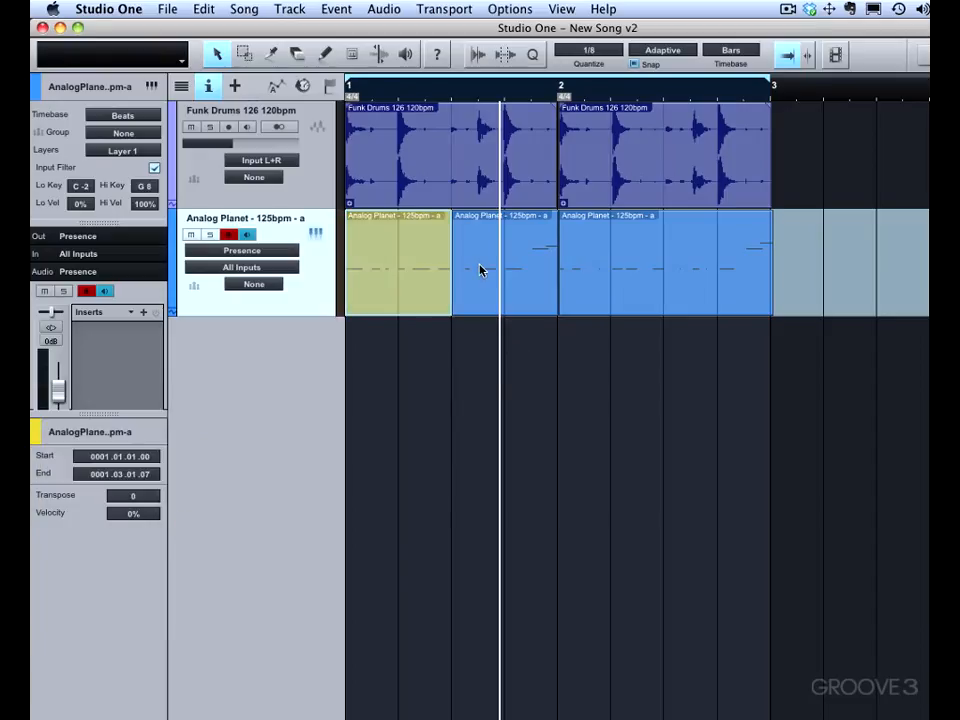
pyautogui.rightClick(381, 258)
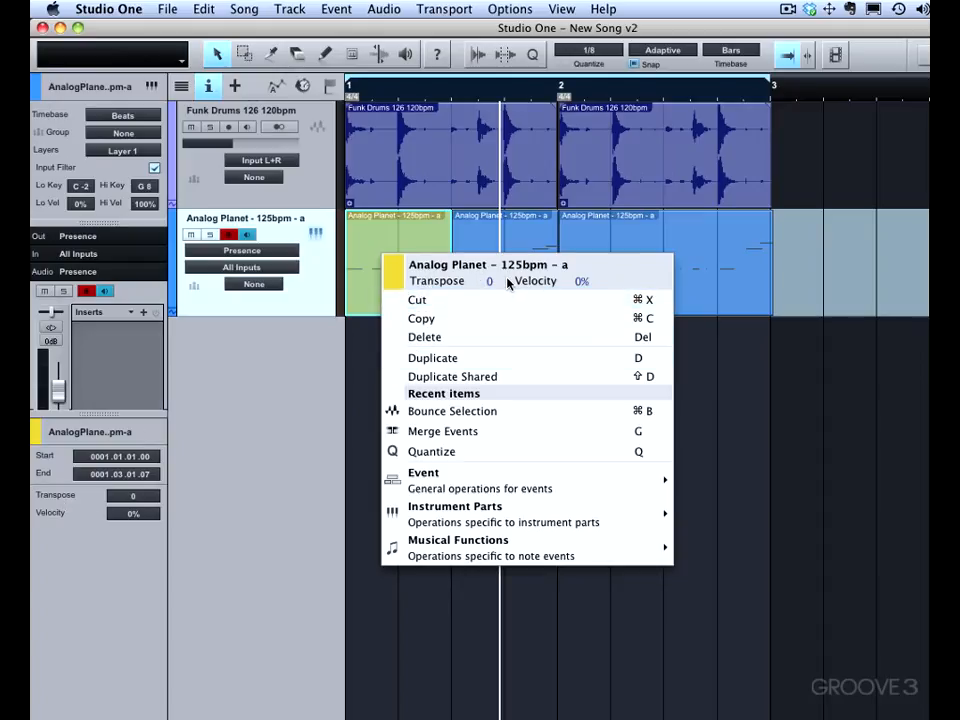
pyautogui.click(397, 276)
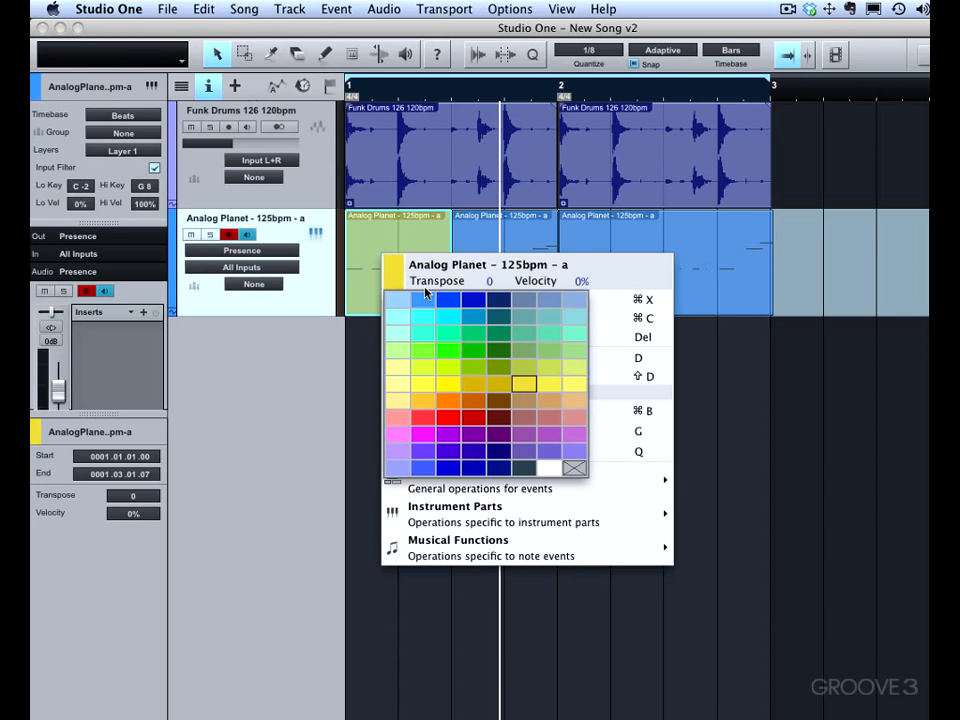
pyautogui.click(477, 336)
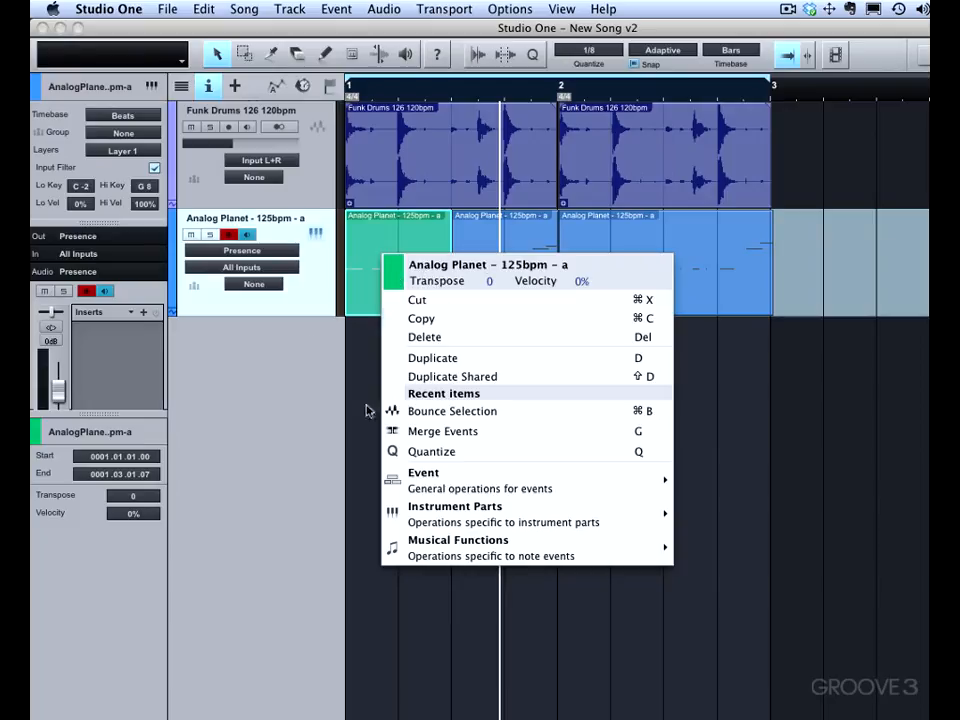
pyautogui.click(381, 240)
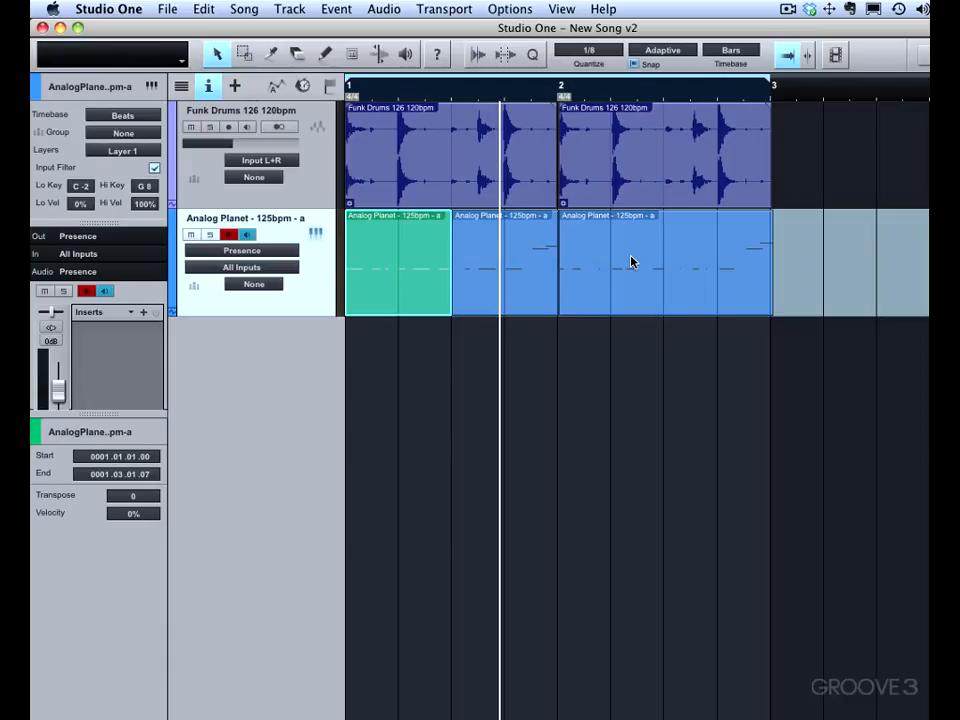
# Step: Try a transpose of 12 on the green Analog Planet part and set it back to 0
pyautogui.click(148, 496)
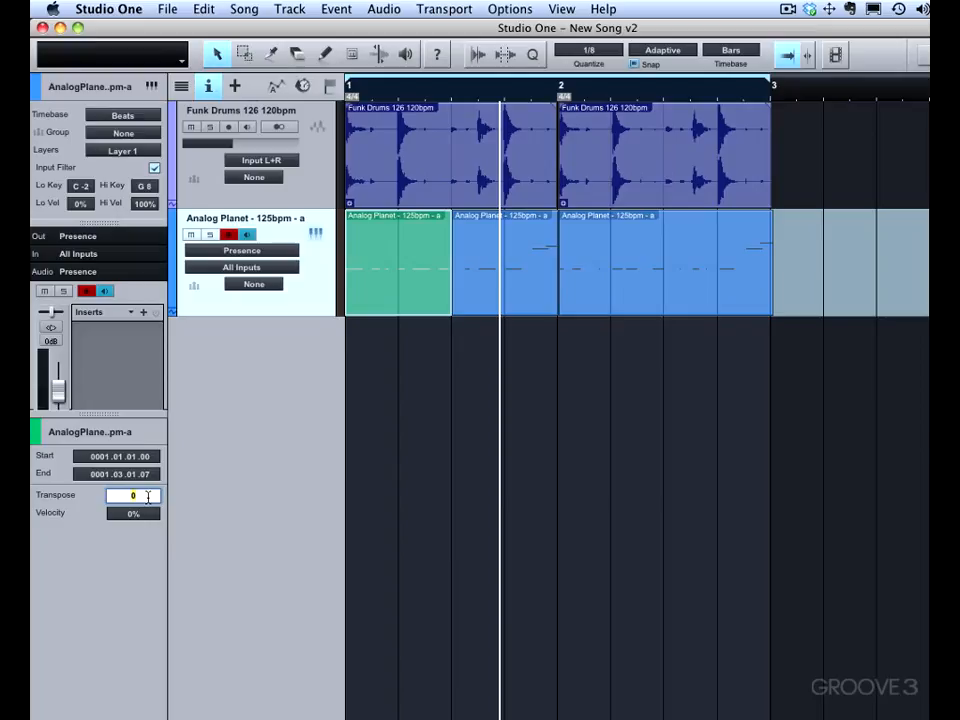
pyautogui.write('12')
pyautogui.press('Return')
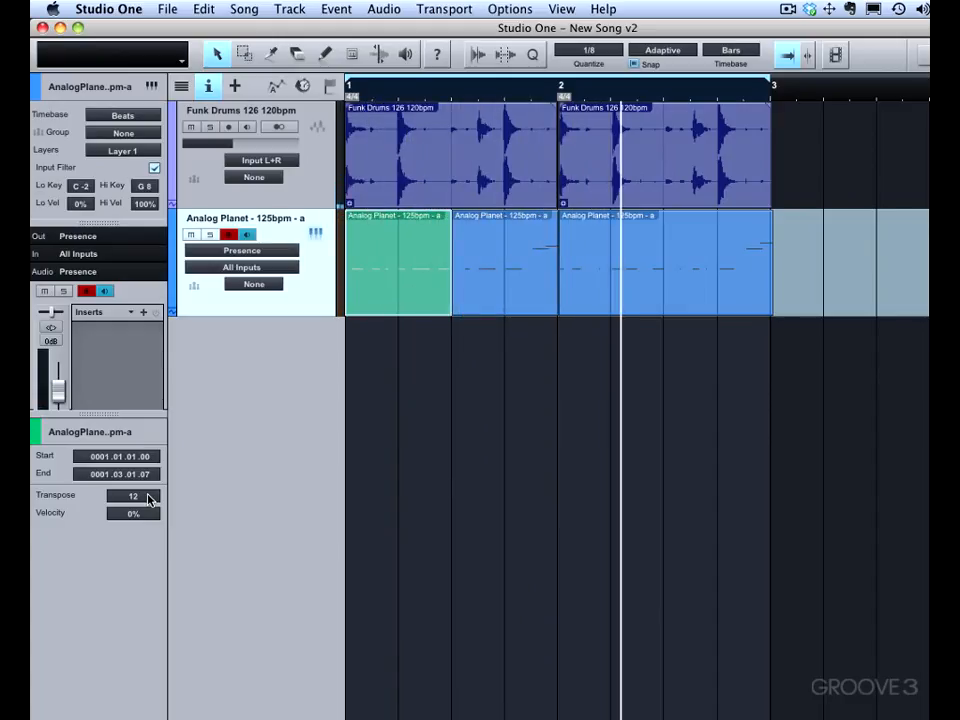
pyautogui.click(148, 497)
pyautogui.write('0')
pyautogui.press('Return')
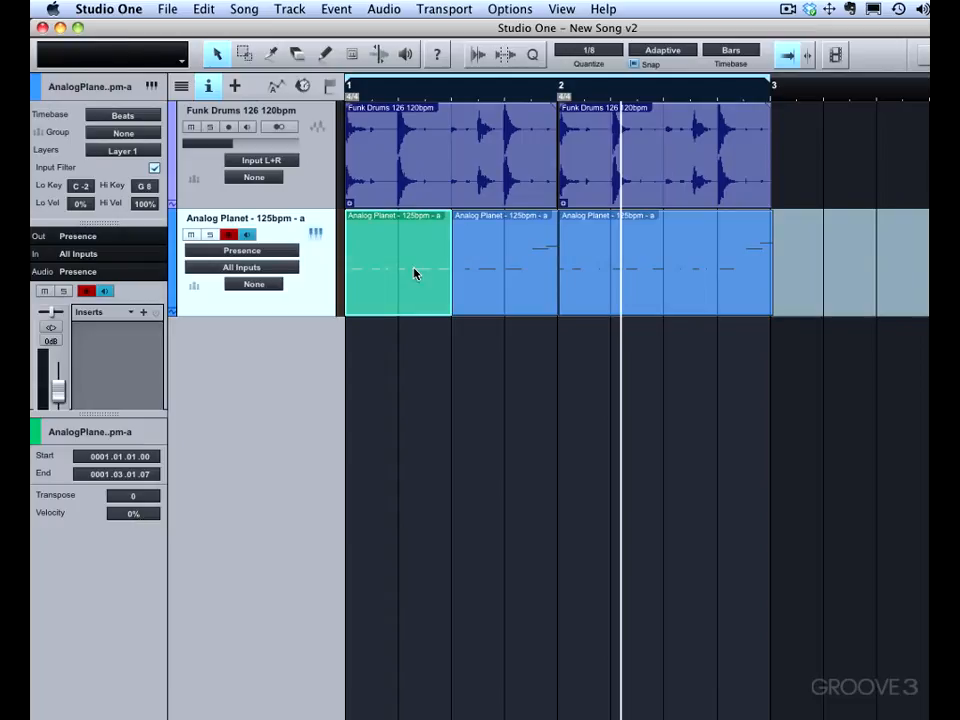
# Step: Inspect the first Funk Drums event's parameters and colour that event dark red
pyautogui.click(456, 184)
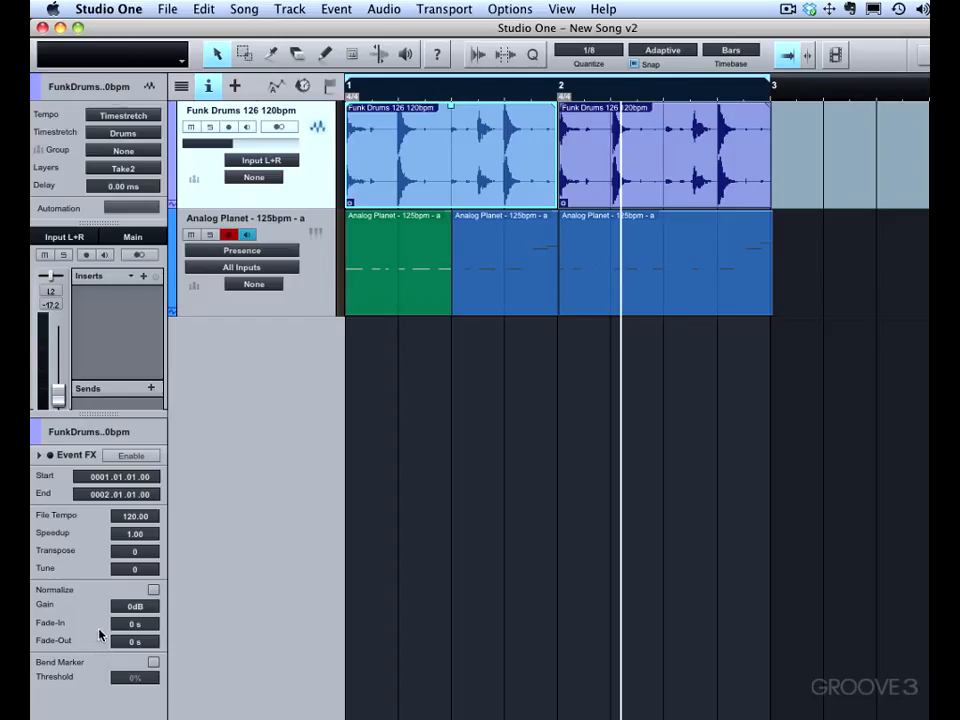
pyautogui.rightClick(396, 171)
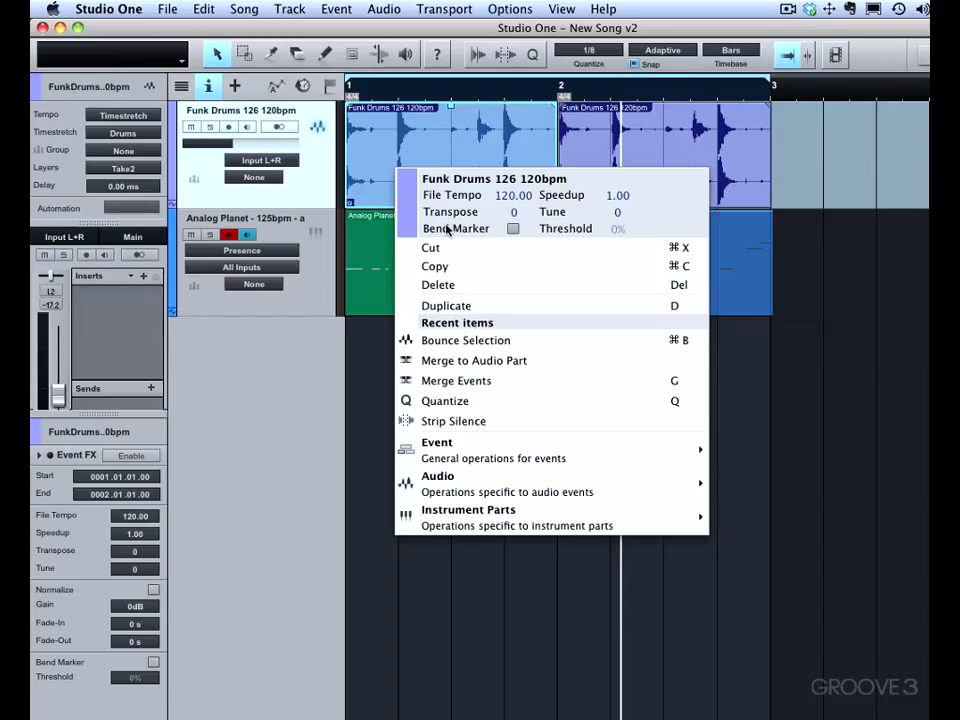
pyautogui.click(424, 155)
pyautogui.click(36, 431)
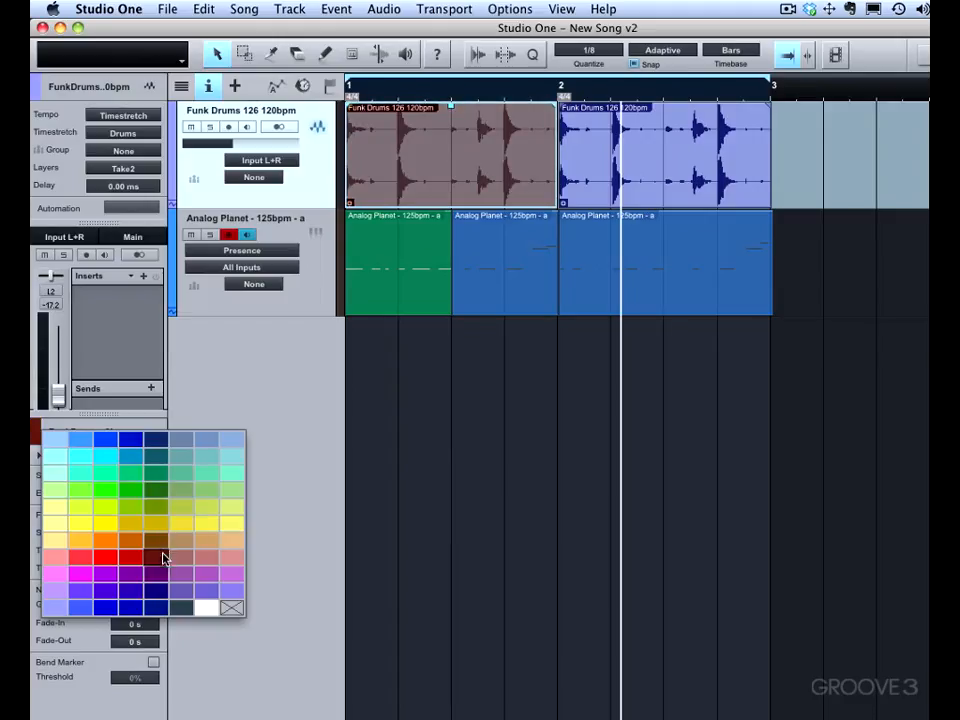
pyautogui.click(158, 557)
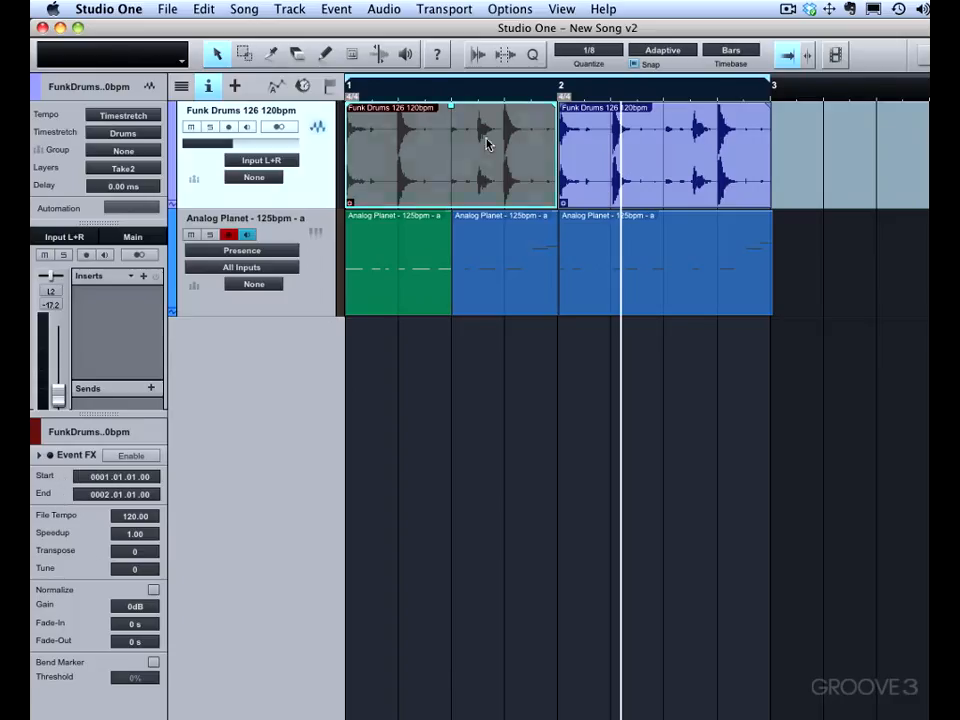
# Step: Try moving the dark red Funk Drums event to bar 3 and undo the move
pyautogui.moveTo(489, 144); pyautogui.dragTo(884, 153)
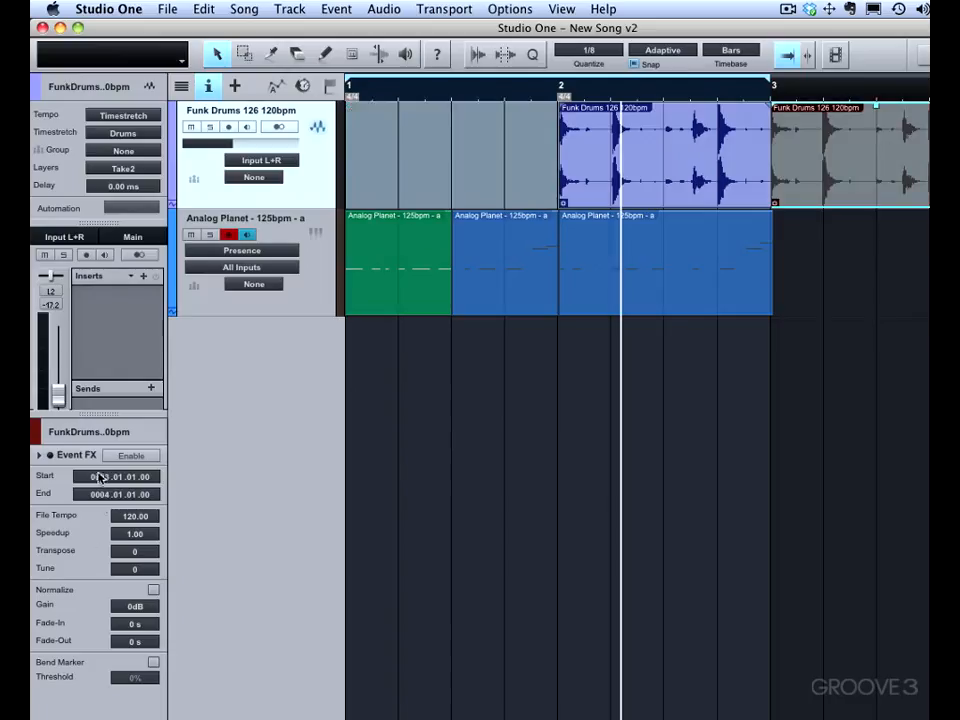
pyautogui.press('super+z')
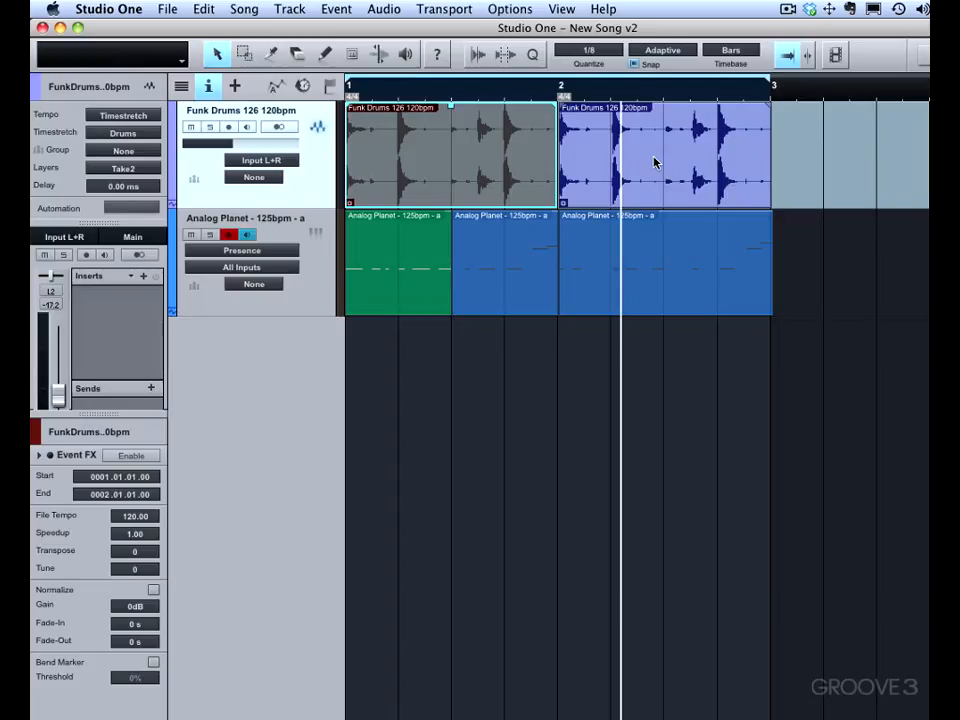
# Step: Set the first Funk Drums event's speedup to 1.04, and raise it to 2
pyautogui.doubleClick(136, 517)
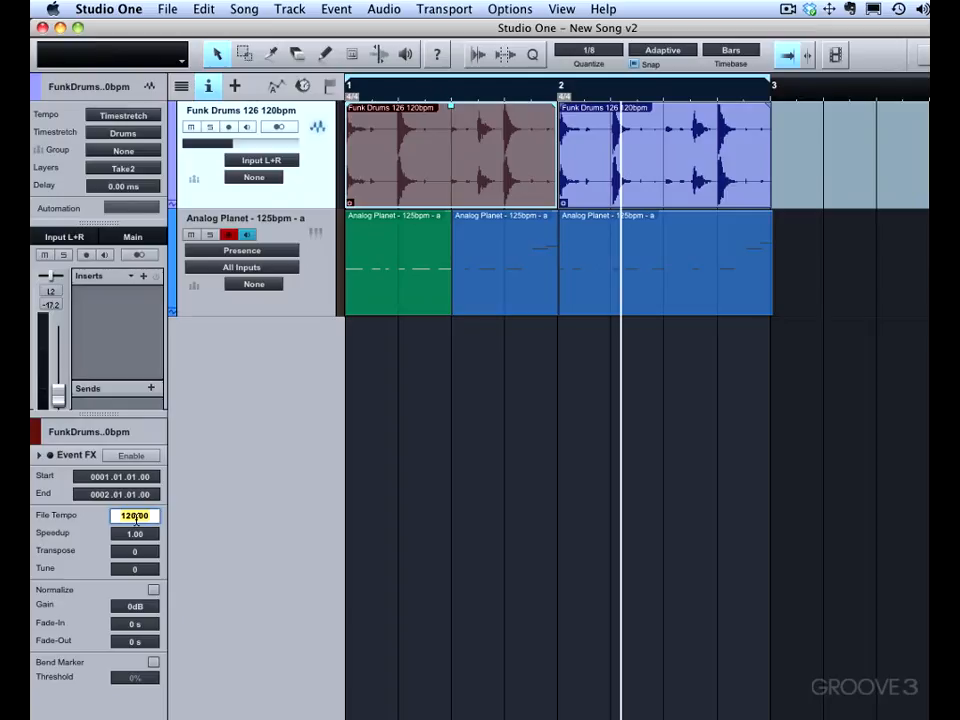
pyautogui.click(136, 534)
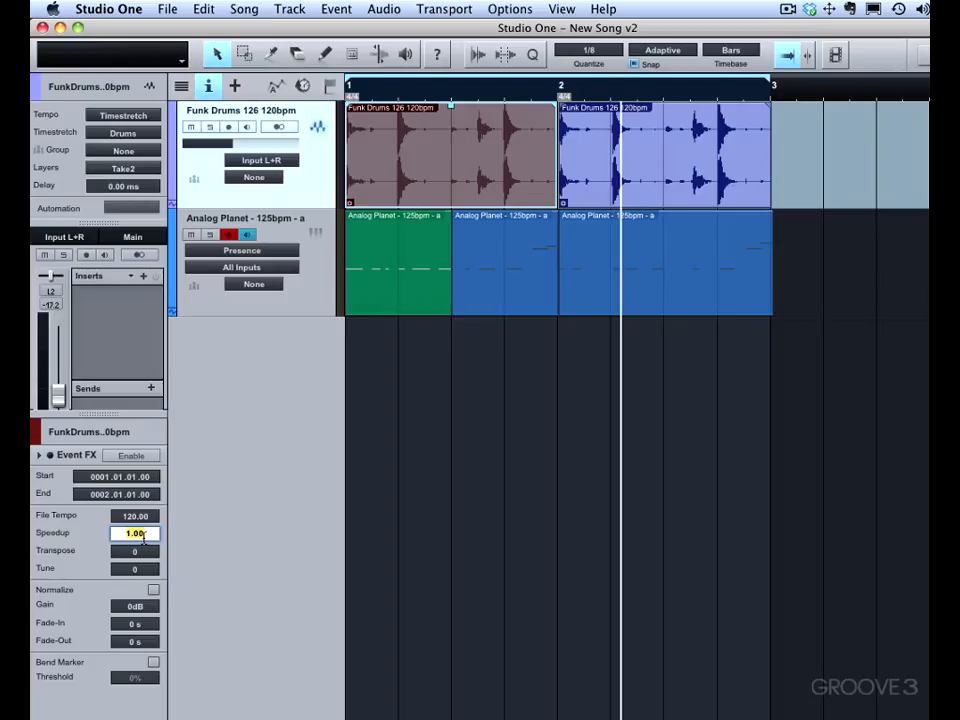
pyautogui.write('1.04')
pyautogui.press('Return')
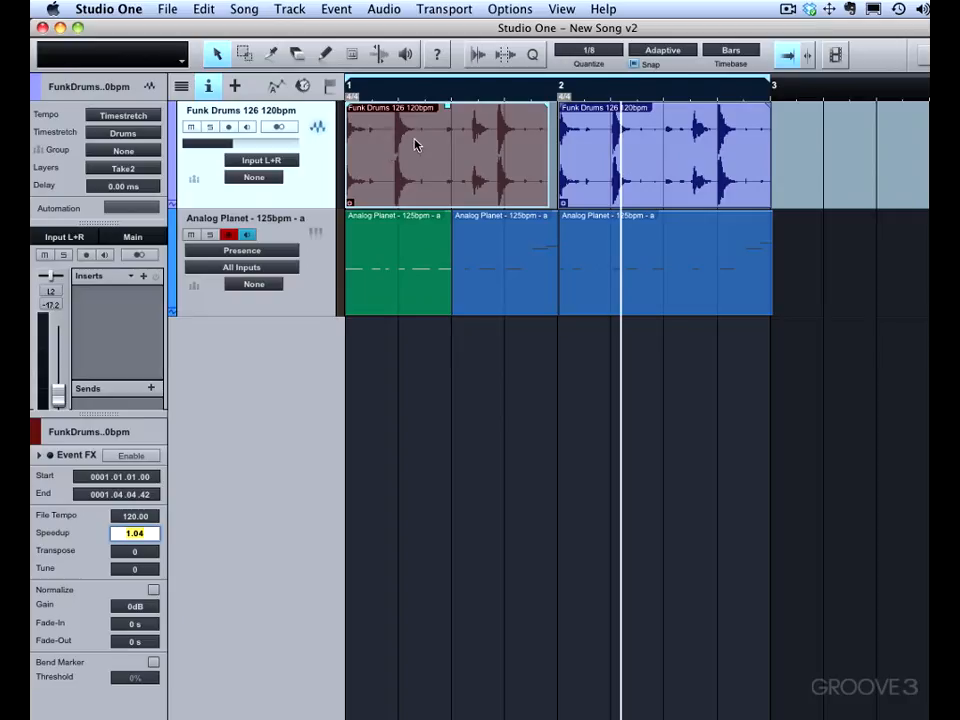
pyautogui.write('2')
pyautogui.press('Return')
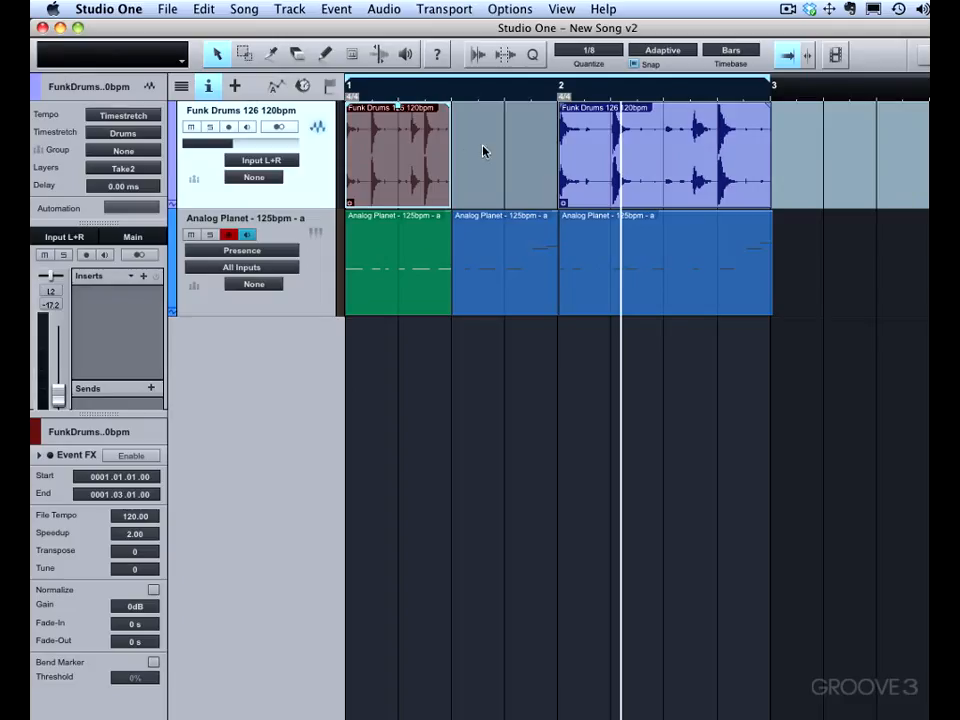
# Step: Solo the Funk Drums track, play the sped-up event from the start, and undo the speedup
pyautogui.press(',')
pyautogui.click(210, 127)
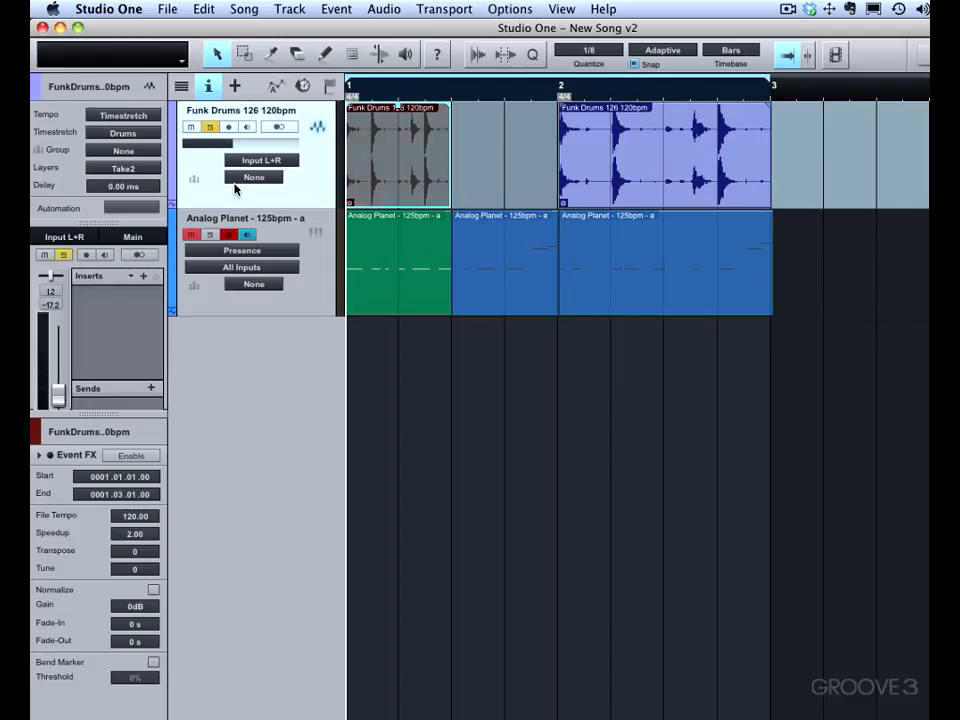
pyautogui.press('space')
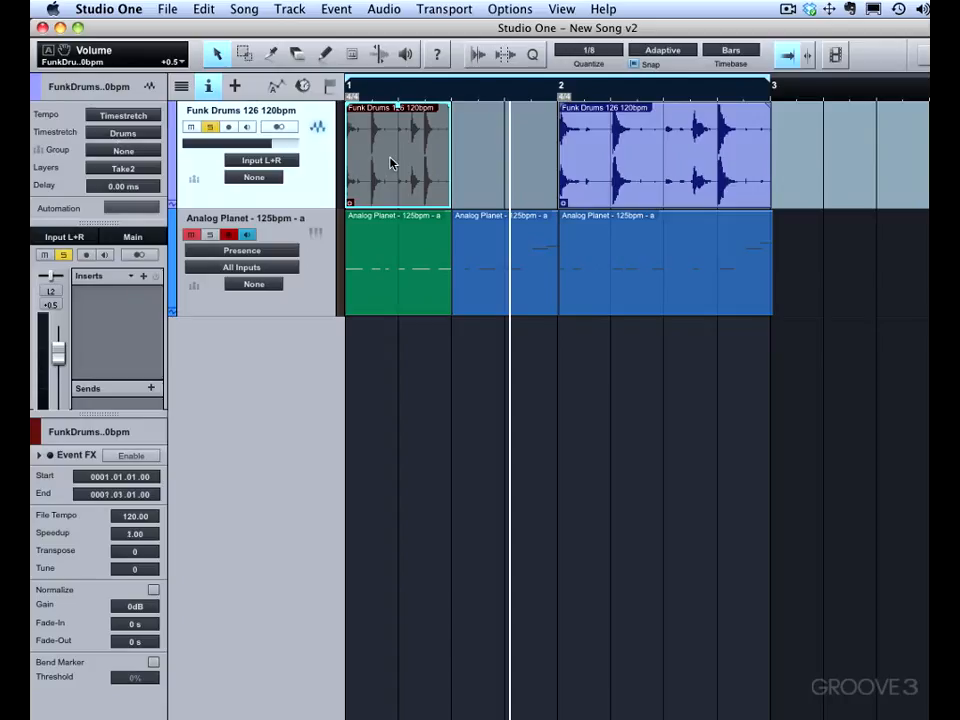
pyautogui.press('super+z')
# Step: Set the first Funk Drums event's transpose to 12 and play it from the beginning
pyautogui.click(136, 551)
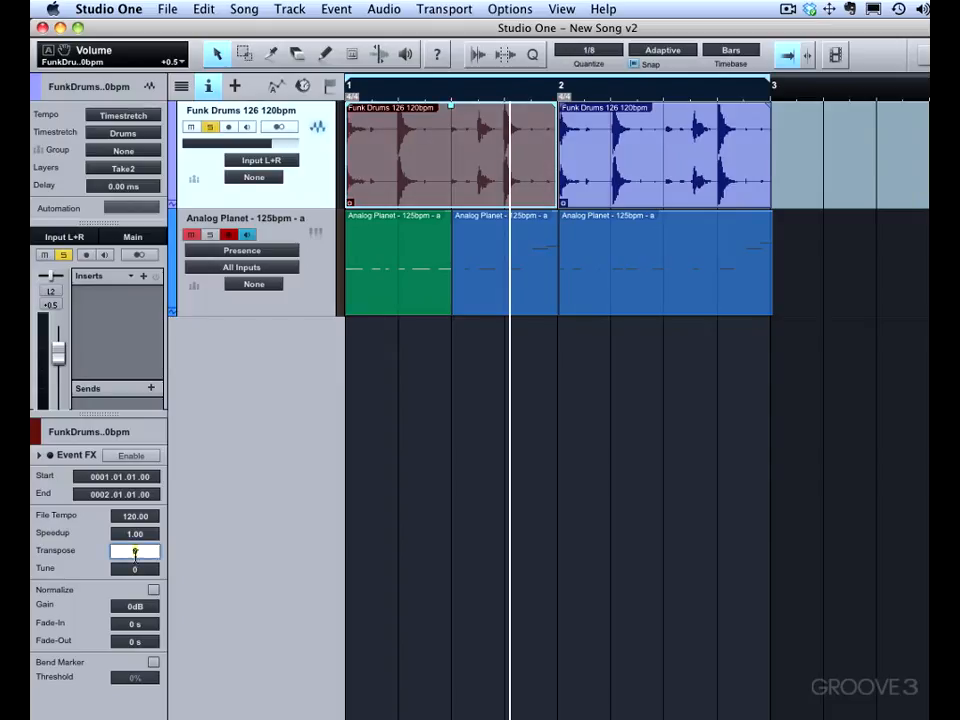
pyautogui.write('12')
pyautogui.press('Return')
pyautogui.click(371, 93)
pyautogui.press('space')
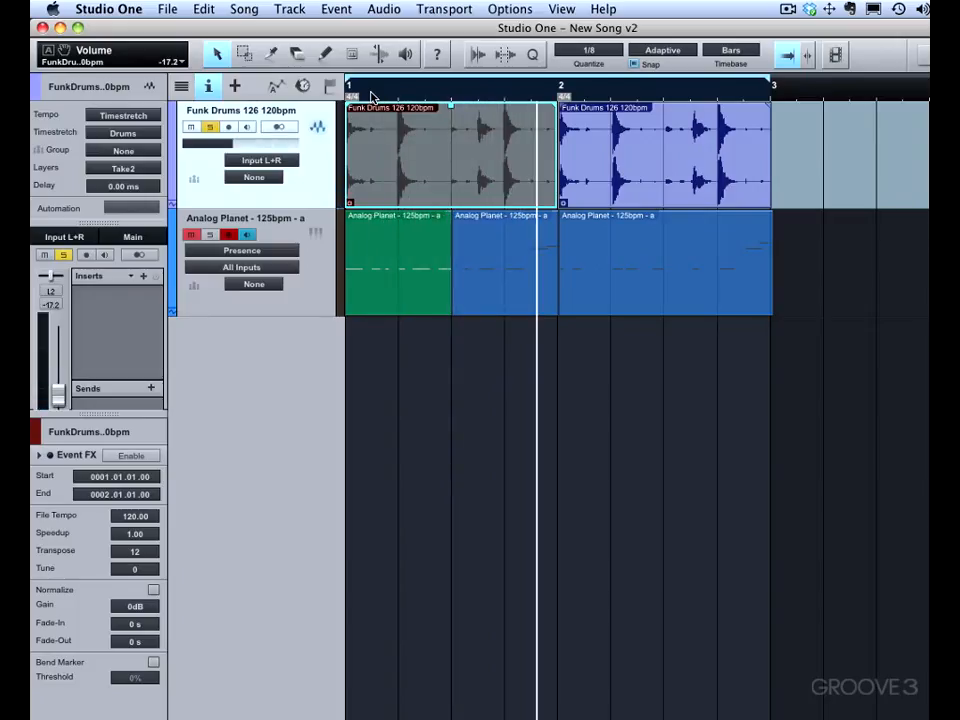
# Step: Raise the first Funk Drums event's gain to +5.7 dB, return its transpose to 0, and select the second event for comparison
pyautogui.moveTo(452, 105); pyautogui.dragTo(460, 93)
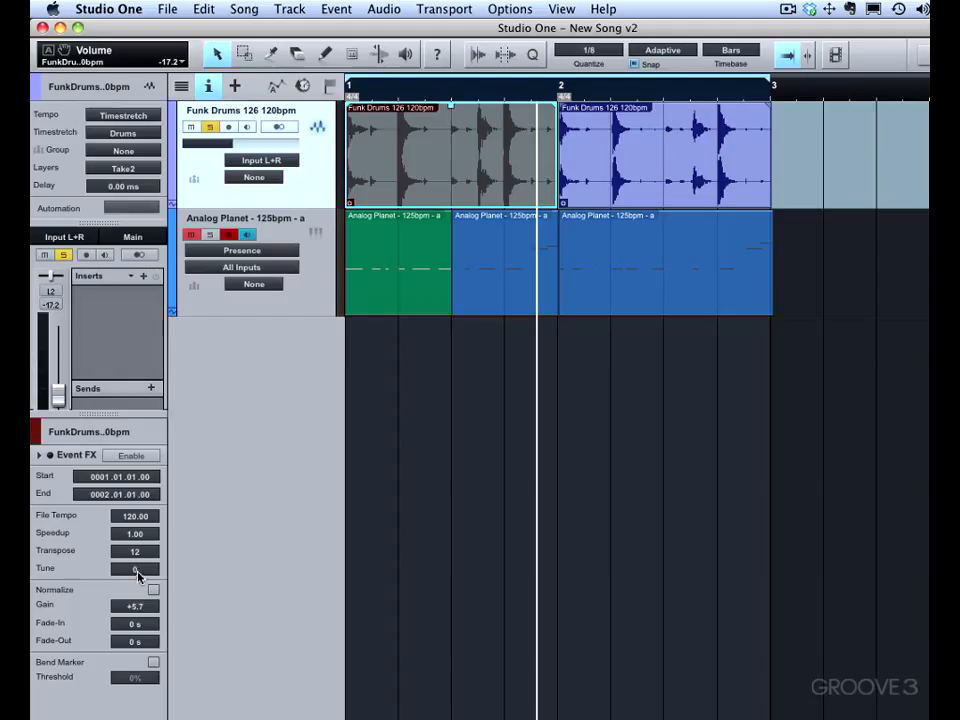
pyautogui.moveTo(137, 571); pyautogui.dragTo(130, 533)
pyautogui.click(597, 170)
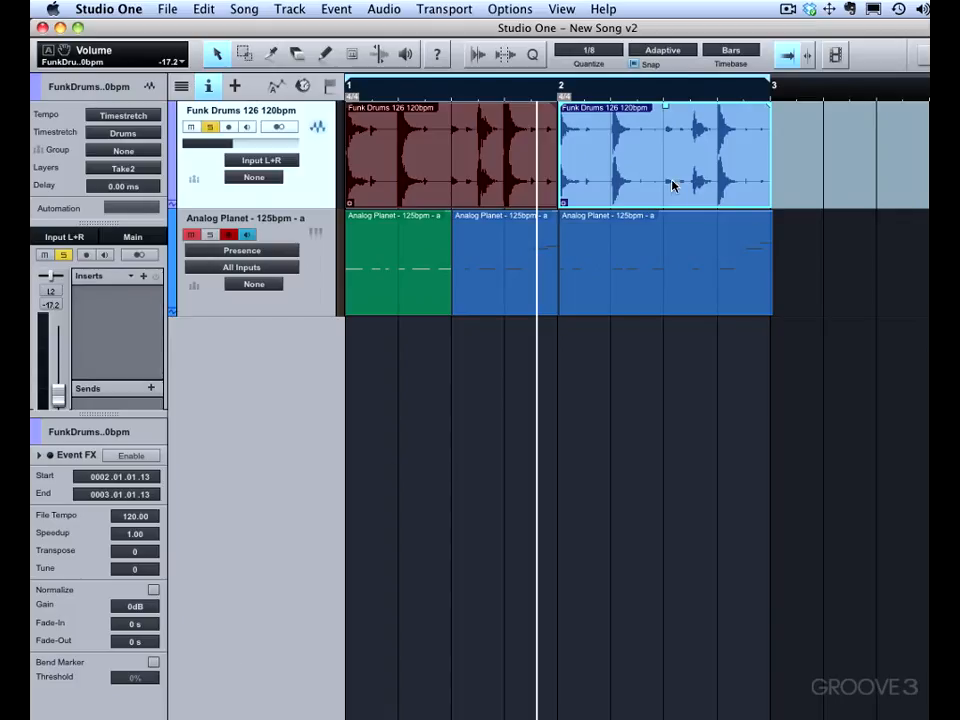
# Step: Select the first Funk Drums event and switch its normalization on and off again
pyautogui.click(484, 178)
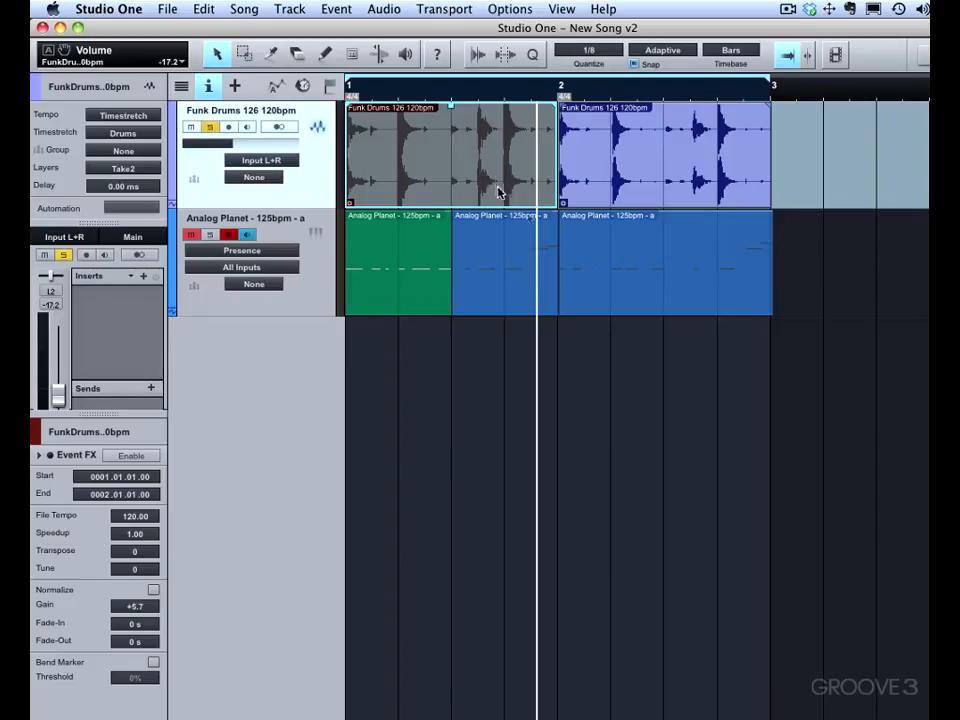
pyautogui.click(153, 591)
pyautogui.click(153, 591)
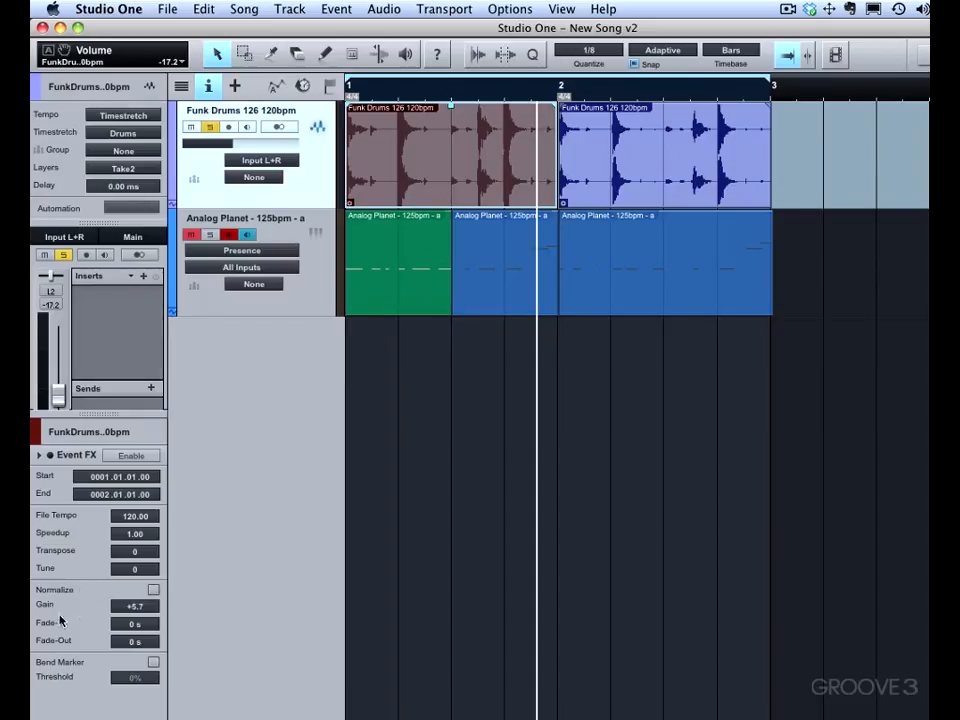
# Step: Lower the first Funk Drums event's gain to -6.2 dB, and set it to +3.0 dB
pyautogui.moveTo(145, 611); pyautogui.dragTo(271, 486)
pyautogui.moveTo(451, 112); pyautogui.dragTo(449, 146)
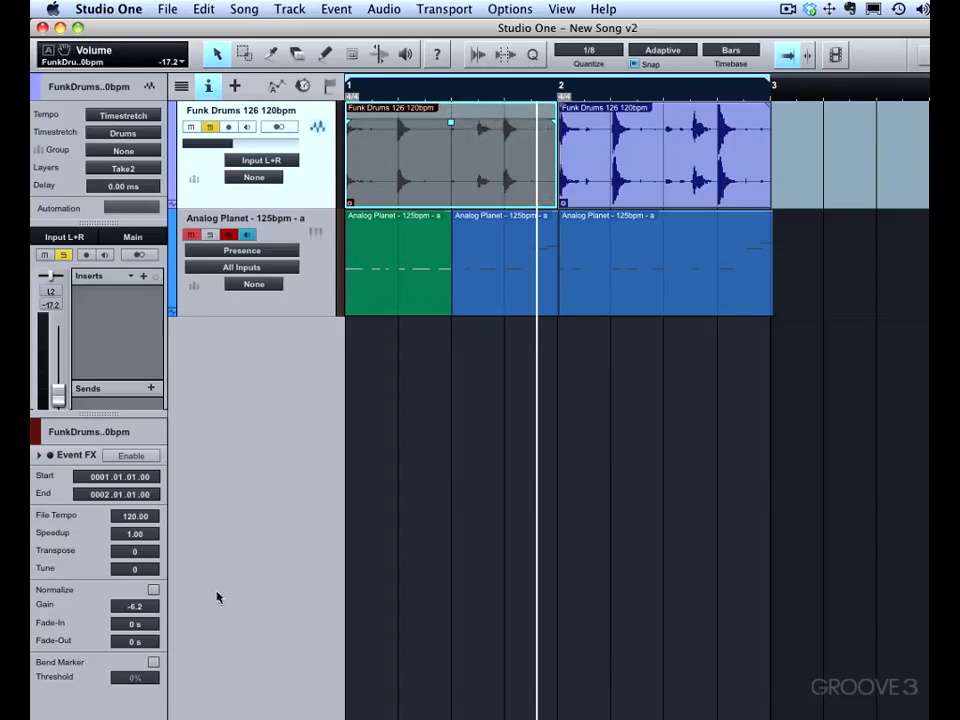
pyautogui.click(143, 607)
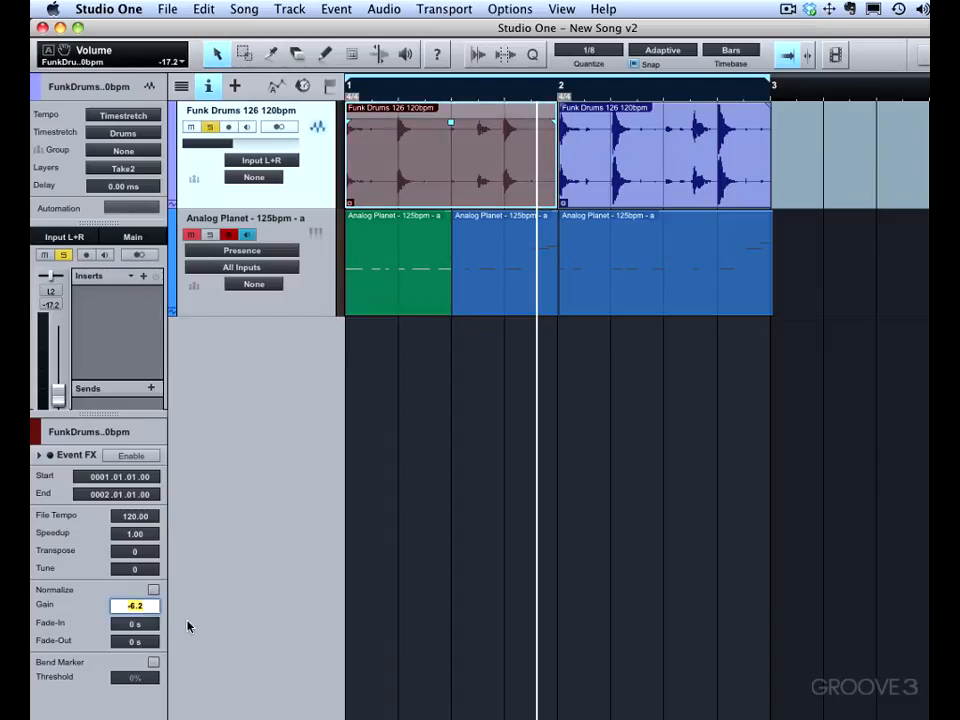
pyautogui.write('3')
pyautogui.press('Return')
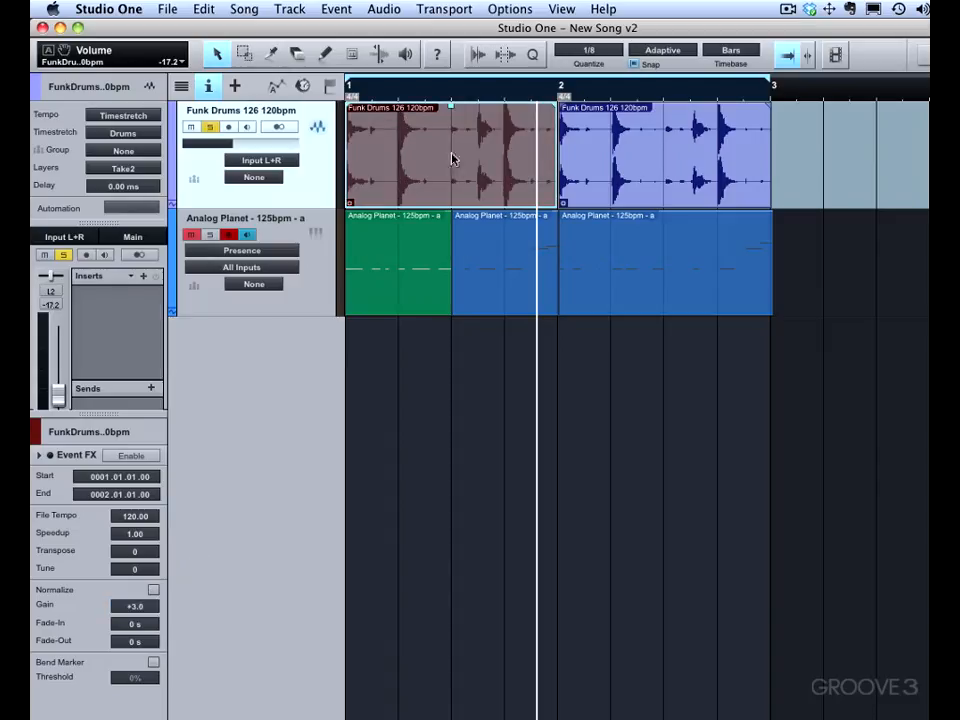
# Step: Raise the first Funk Drums event's gain to +6.5 dB on its volume envelope, and reset it to 0 dB
pyautogui.moveTo(454, 113); pyautogui.dragTo(456, 106)
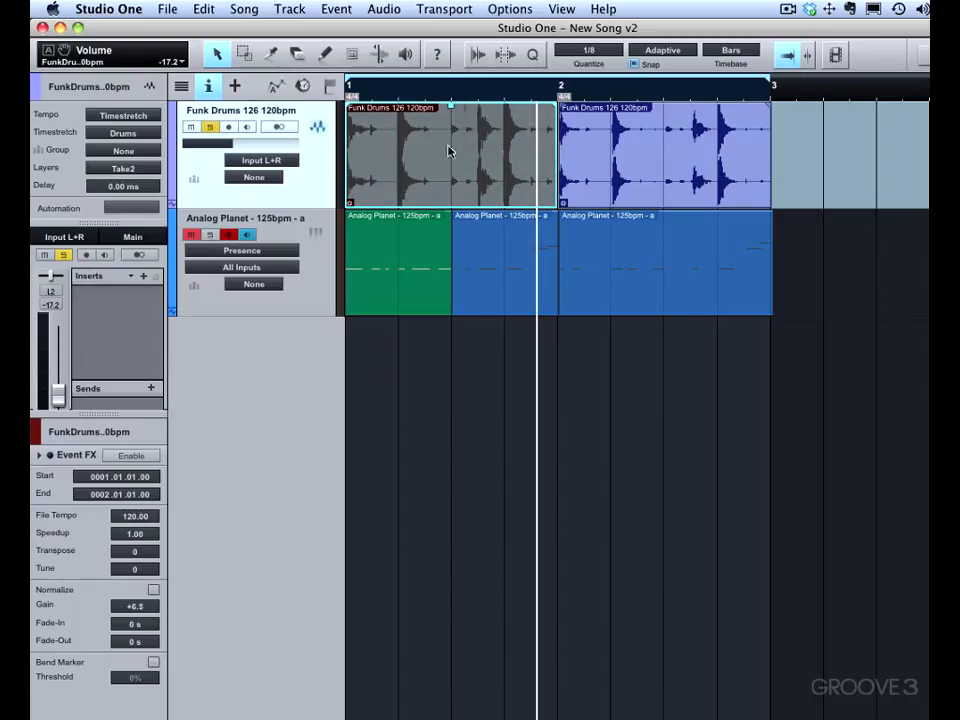
pyautogui.click(146, 607)
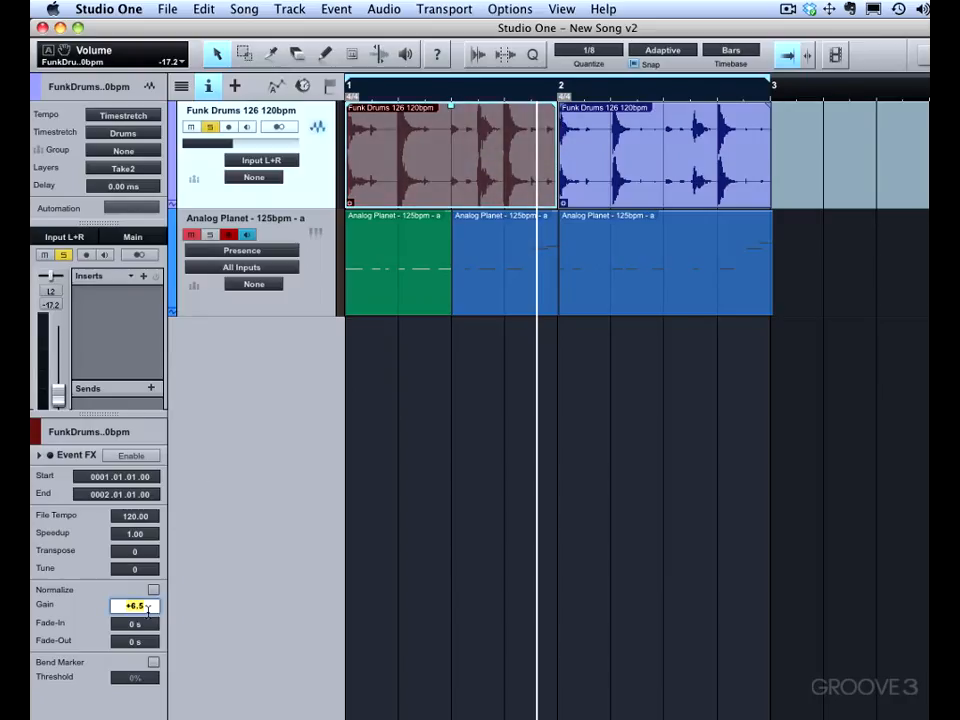
pyautogui.write('0dB')
pyautogui.press('Return')
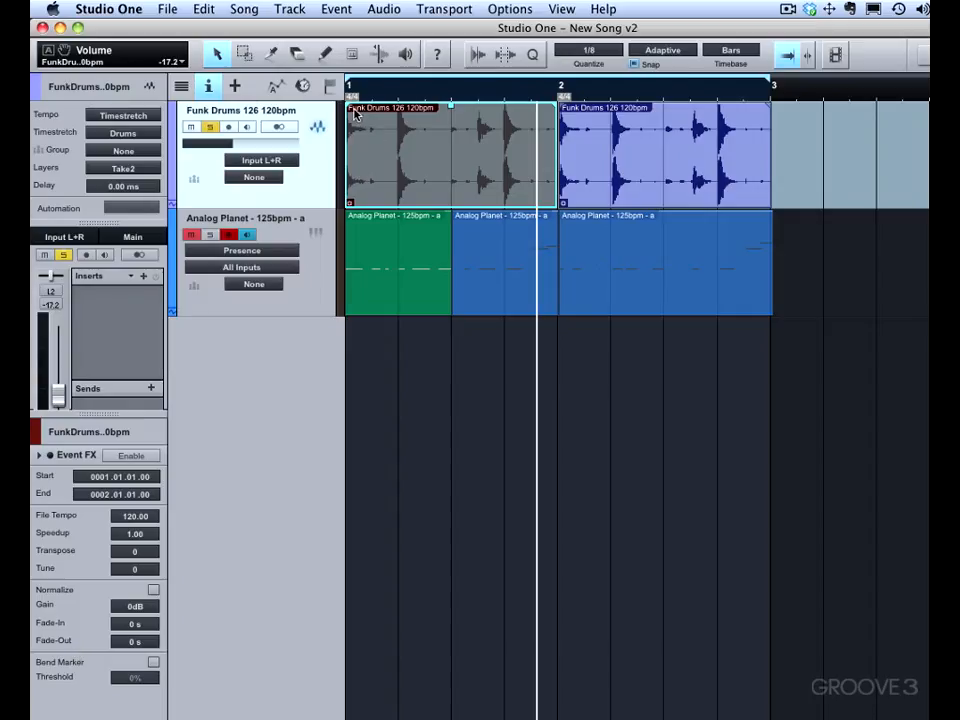
# Step: Add a fade-in and a fade-out to the first Funk Drums event, setting both to 100 ms
pyautogui.moveTo(354, 110); pyautogui.dragTo(362, 118)
pyautogui.moveTo(556, 110); pyautogui.dragTo(537, 112)
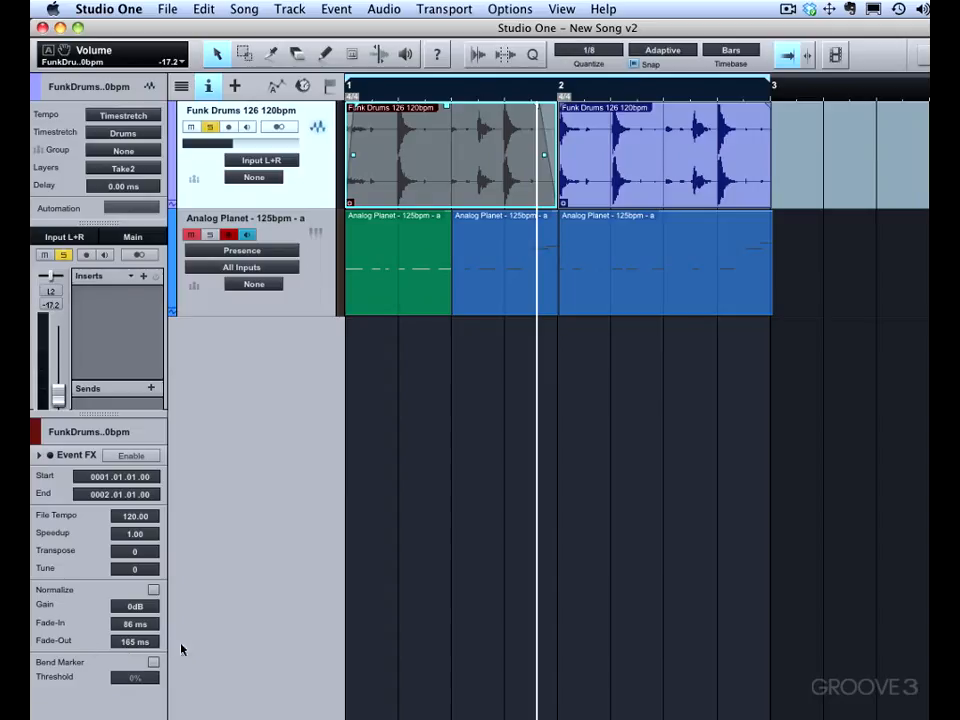
pyautogui.click(127, 643)
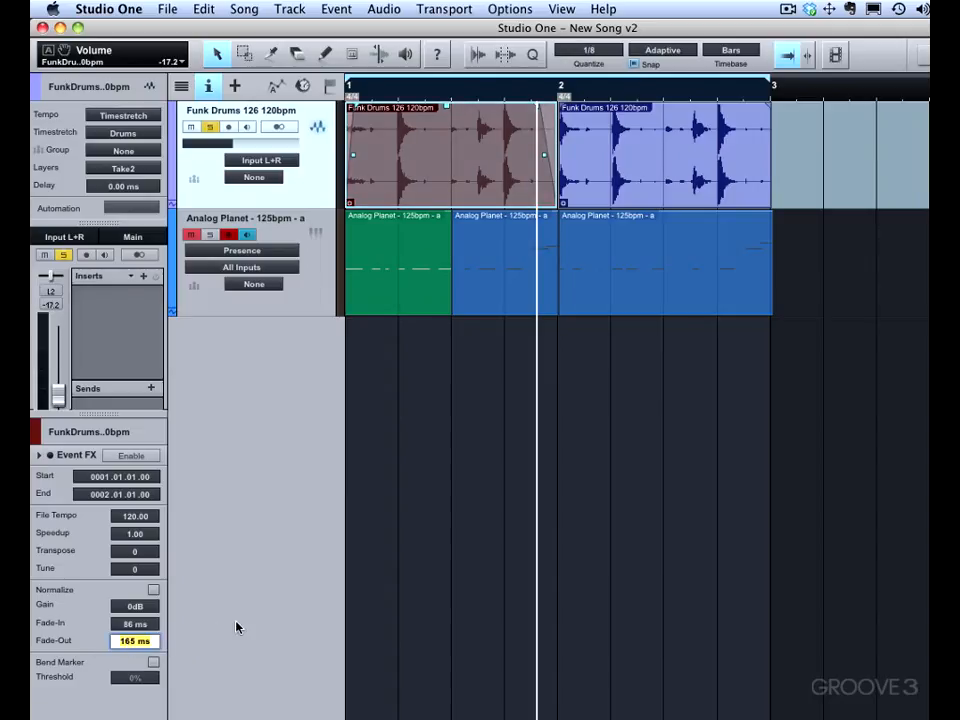
pyautogui.write('.12')
pyautogui.press('Return')
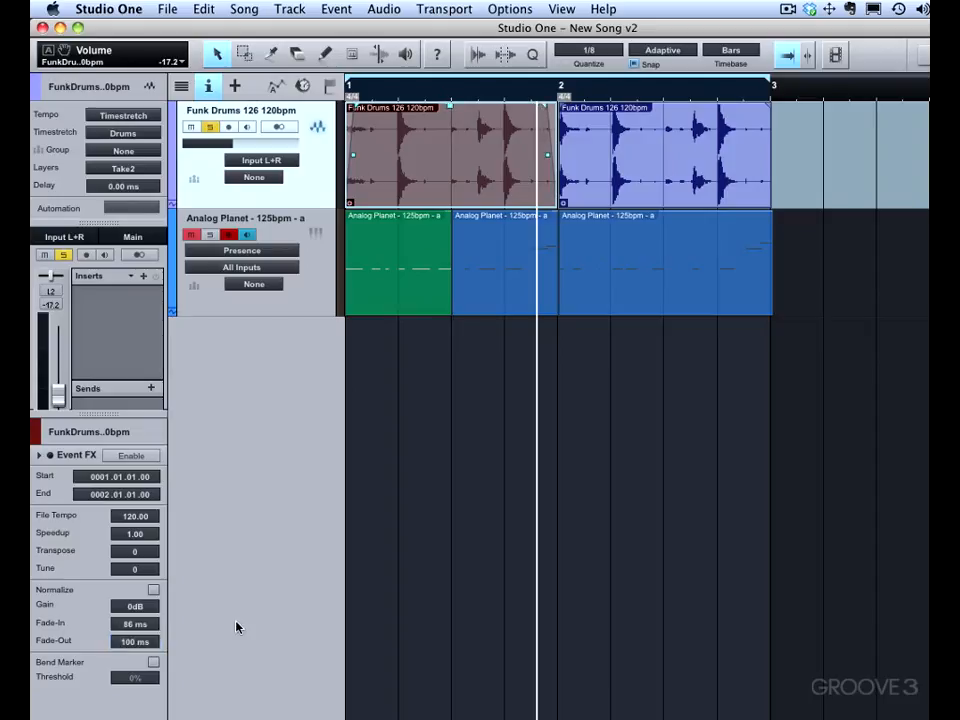
pyautogui.click(150, 623)
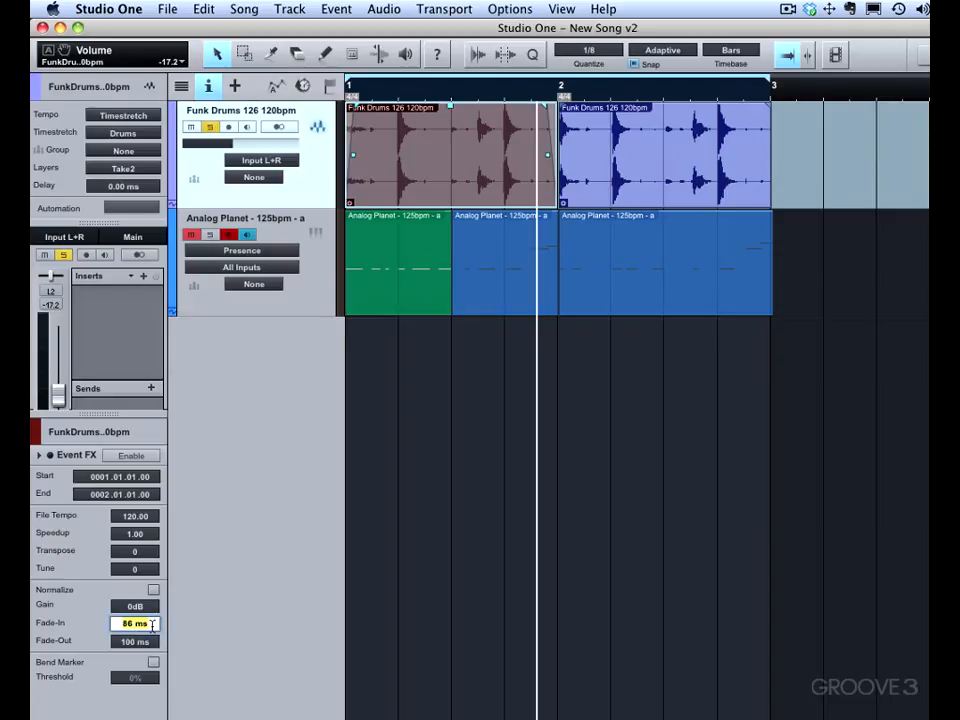
pyautogui.write('.1')
pyautogui.press('Return')
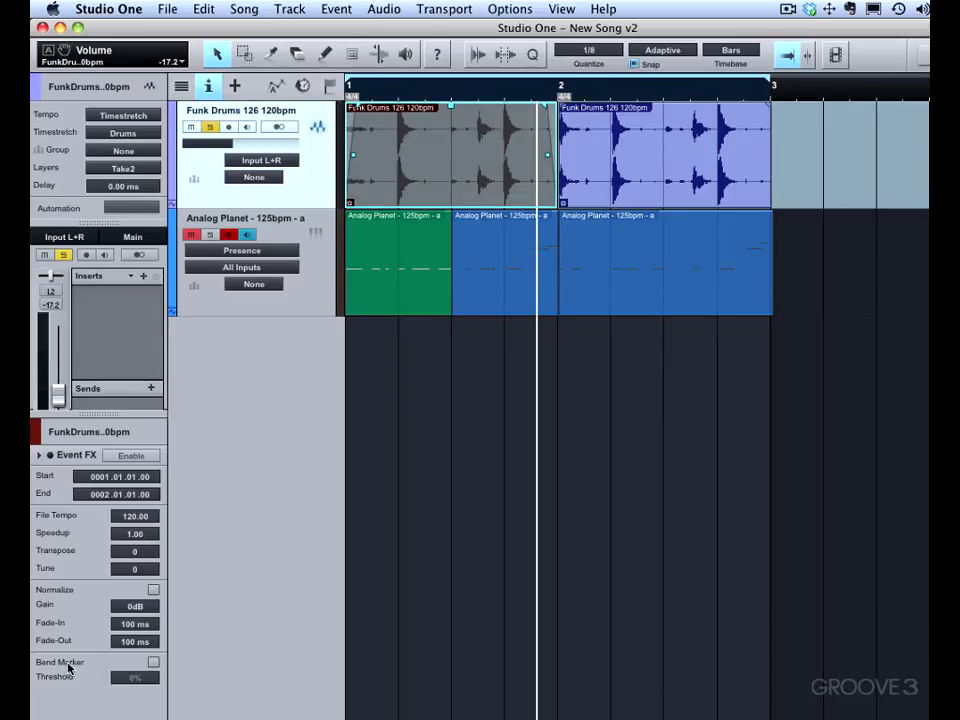
# Step: Switch the Funk Drums bend marker display on, off and on again
pyautogui.click(153, 663)
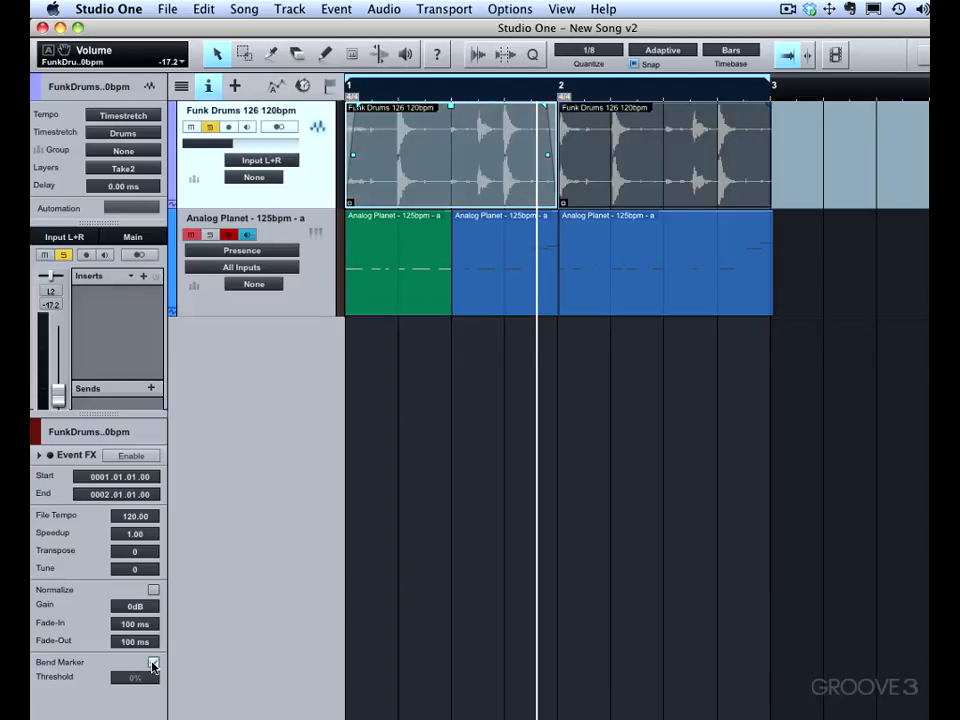
pyautogui.click(153, 663)
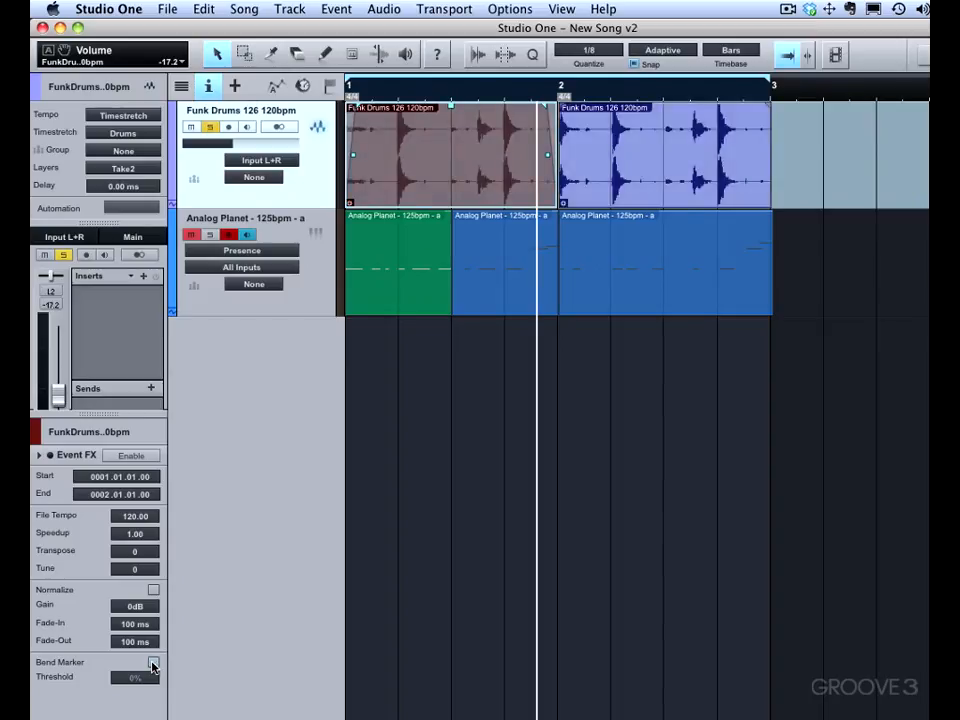
pyautogui.click(153, 663)
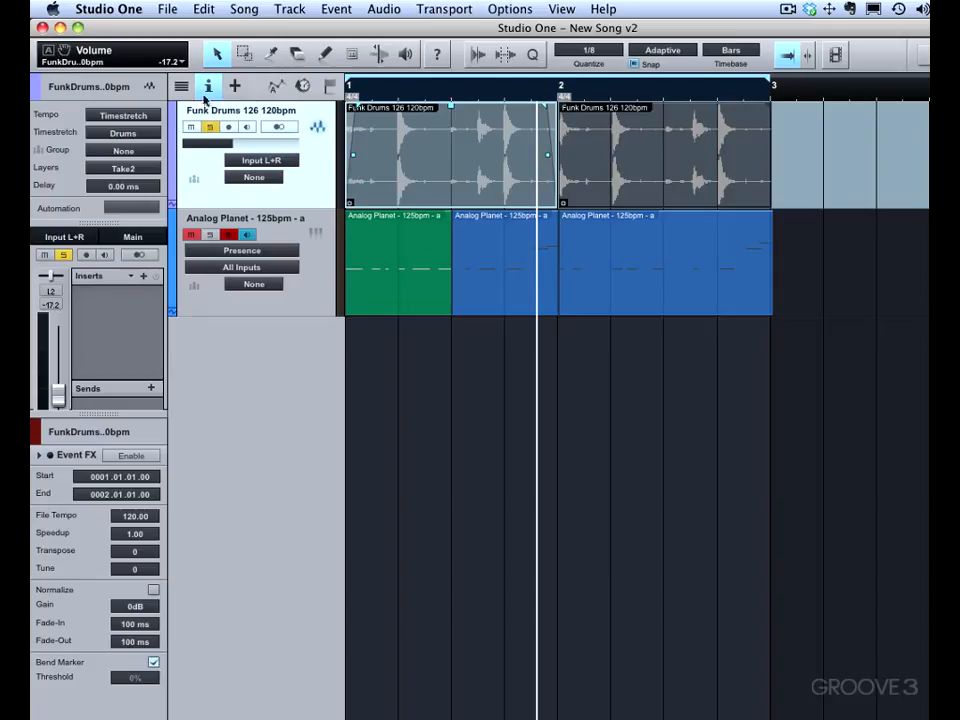
# Step: Keep the Funk Drums track's tempo mode on Timestretch and set its timestretch mode to Audio Bend
pyautogui.click(145, 117)
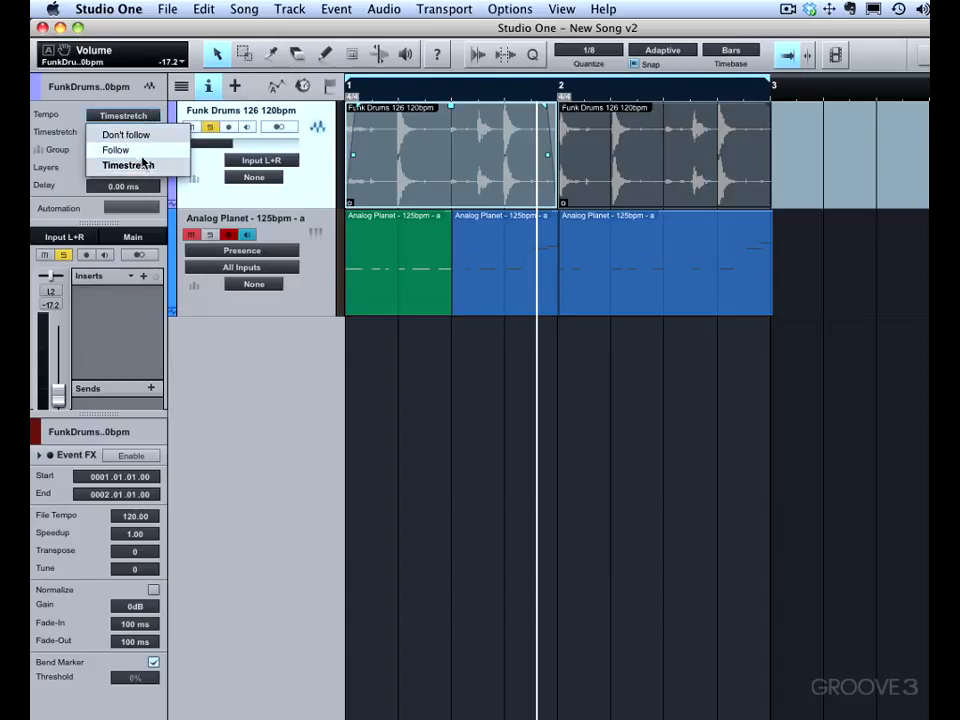
pyautogui.click(141, 163)
pyautogui.click(126, 133)
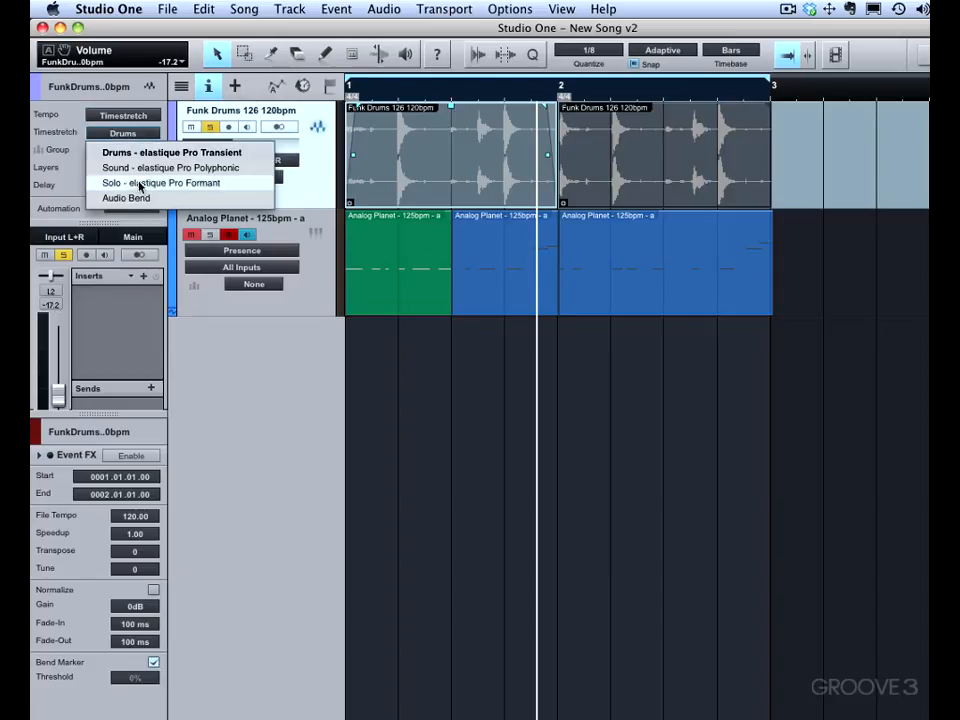
pyautogui.click(140, 199)
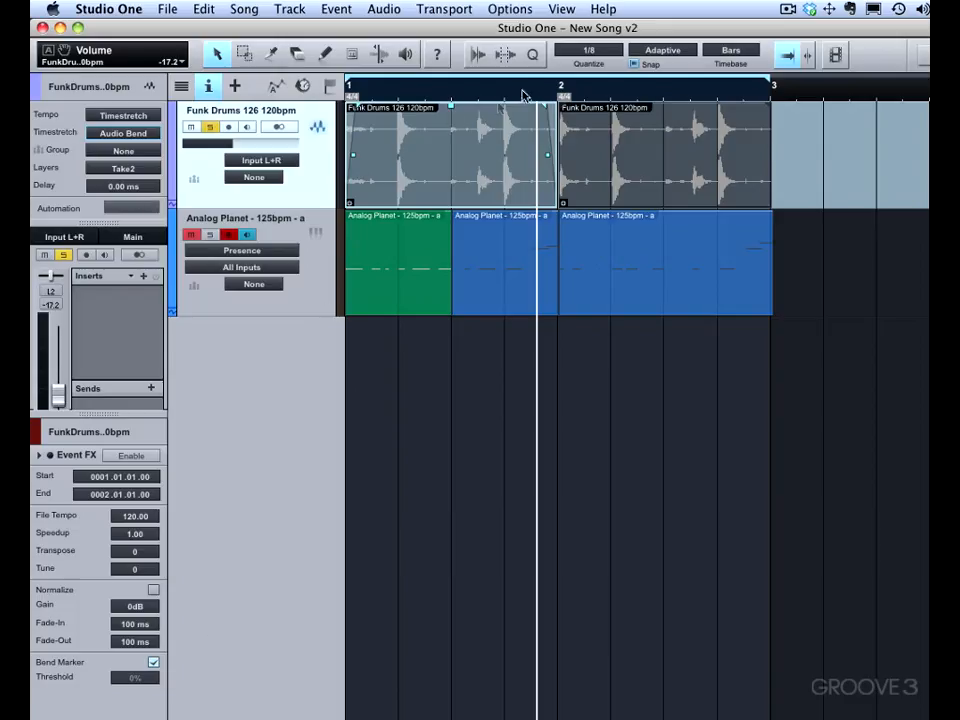
# Step: Analyze the Funk Drums event for transients in Standard mode, try its bend marker threshold, and hide the bend markers
pyautogui.click(479, 56)
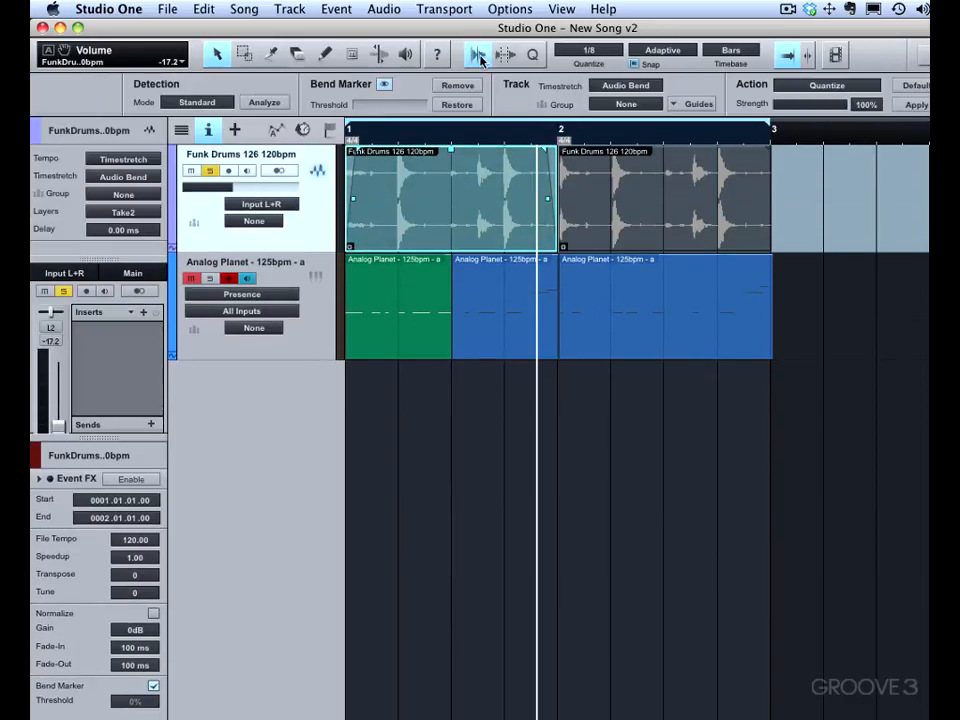
pyautogui.click(266, 102)
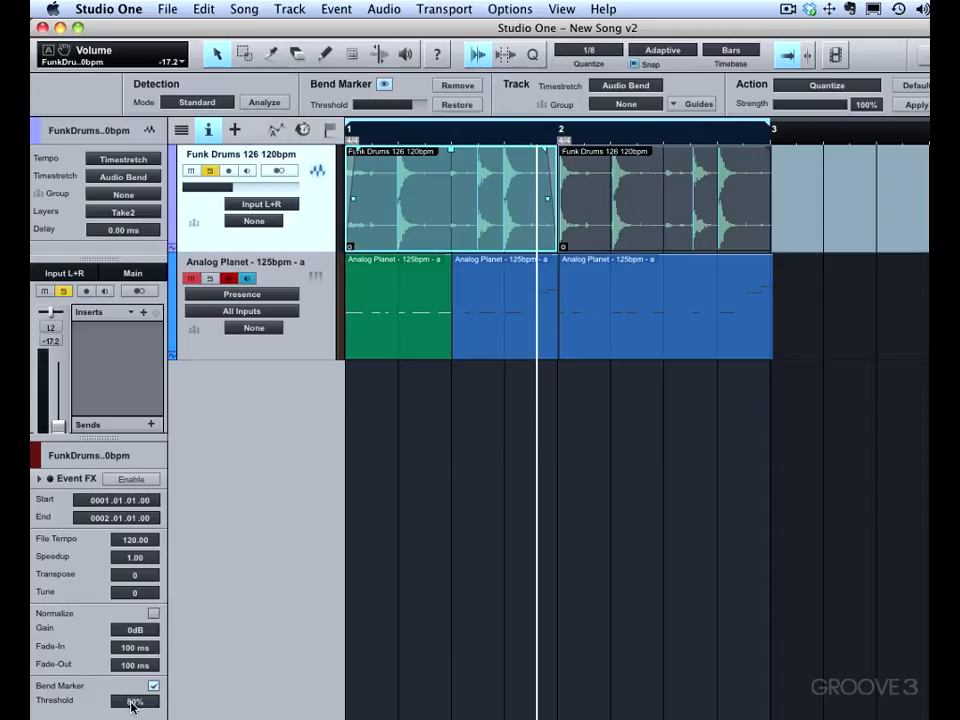
pyautogui.moveTo(131, 705)
pyautogui.mouseDown()
pyautogui.moveTo(170, 705)
pyautogui.moveTo(90, 703)
pyautogui.moveTo(160, 703)
pyautogui.moveTo(135, 708)
pyautogui.mouseUp()
pyautogui.click(153, 686)
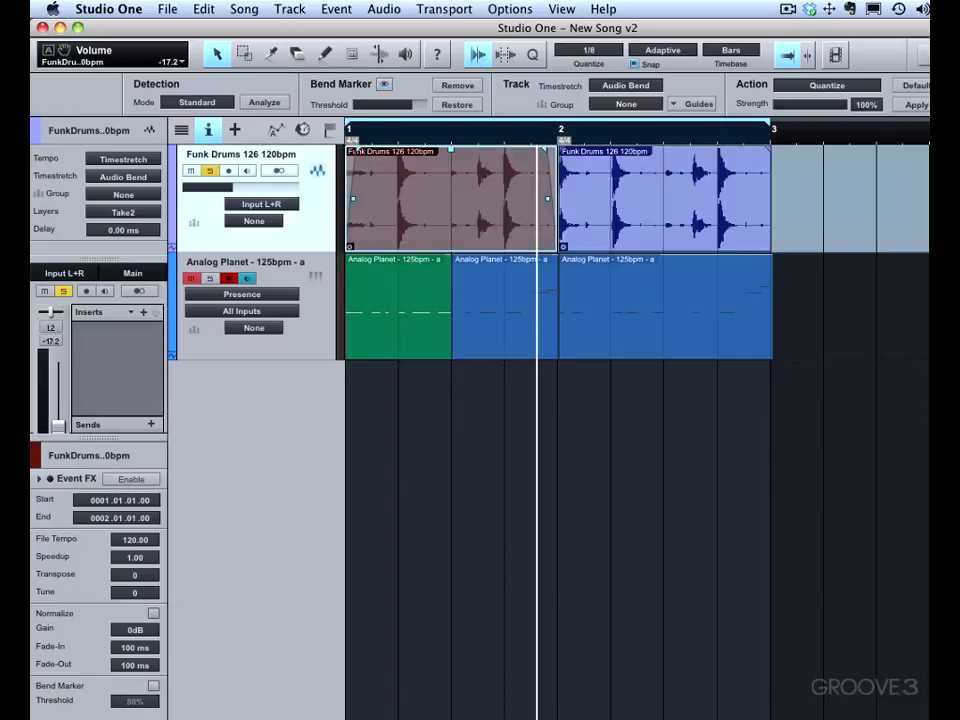